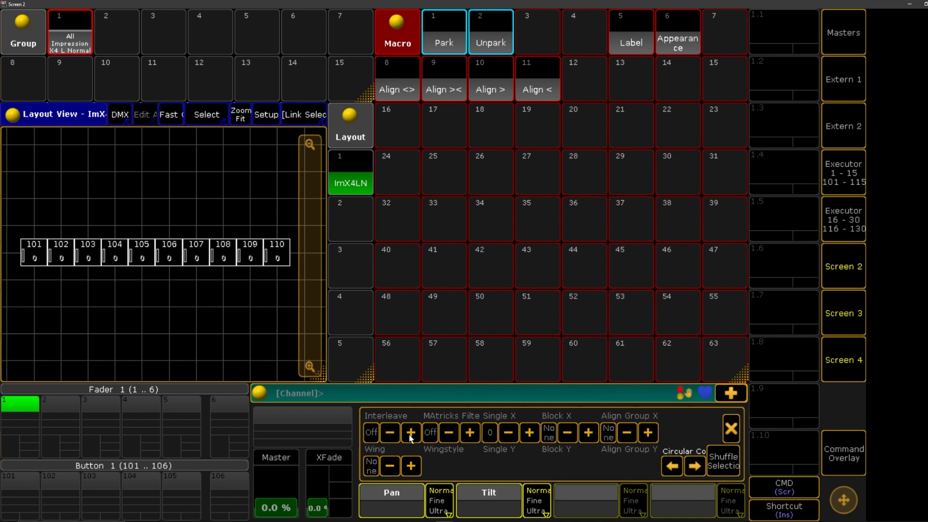
Try stepping through individual fixtures with MAtricks Single X, and leave the MAtricks controls.
click(525, 437)
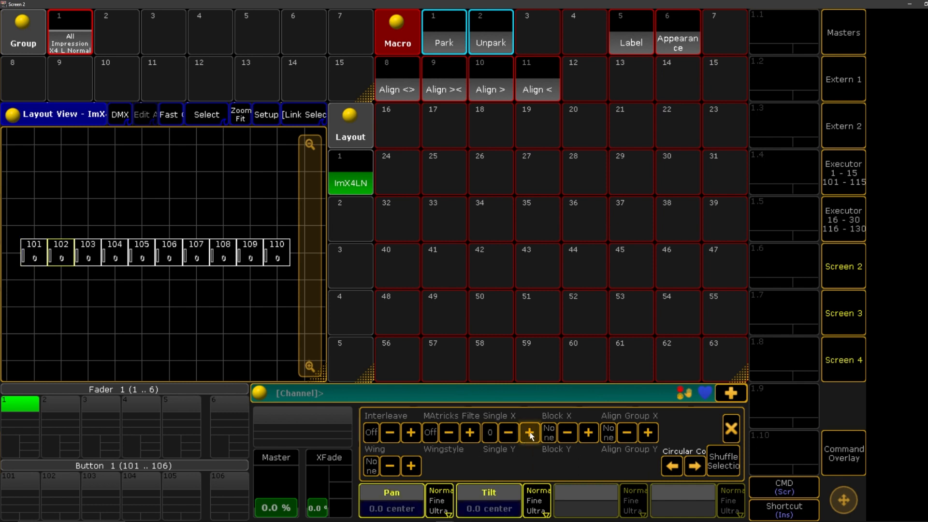
click(489, 432)
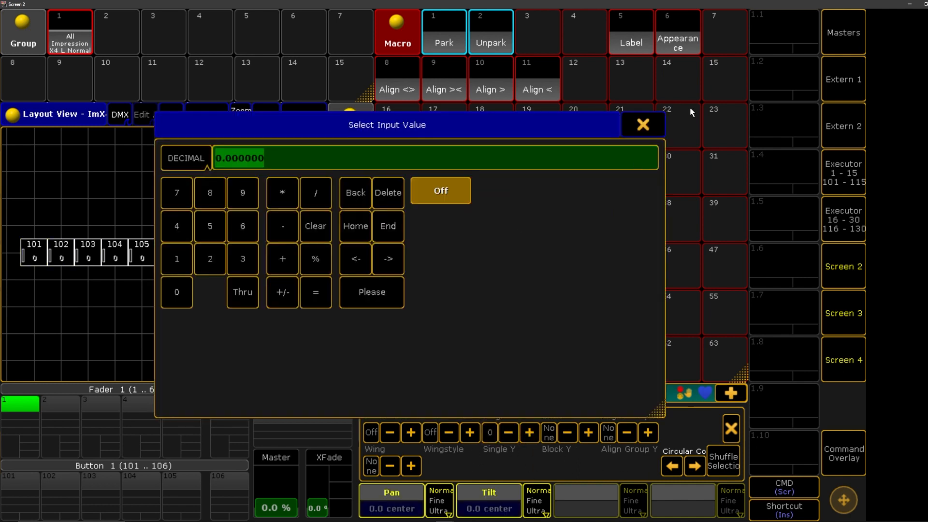
click(643, 124)
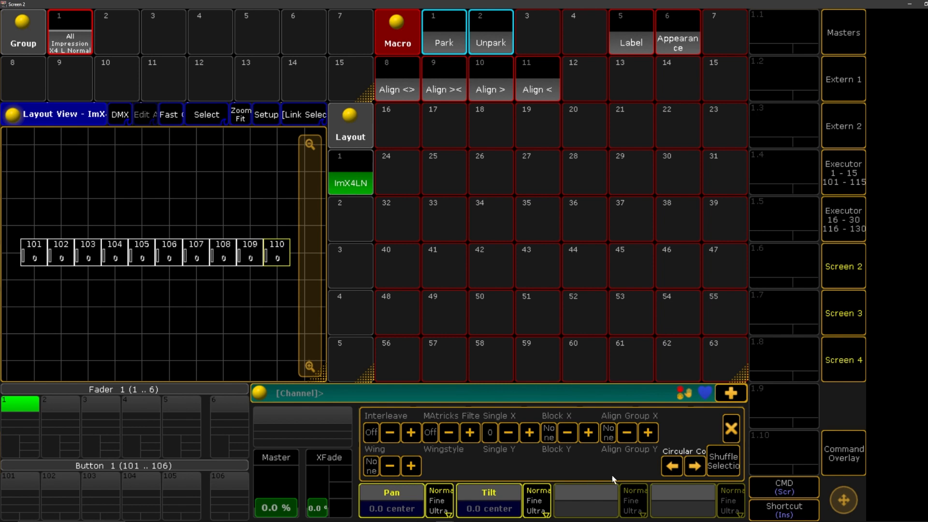
click(734, 423)
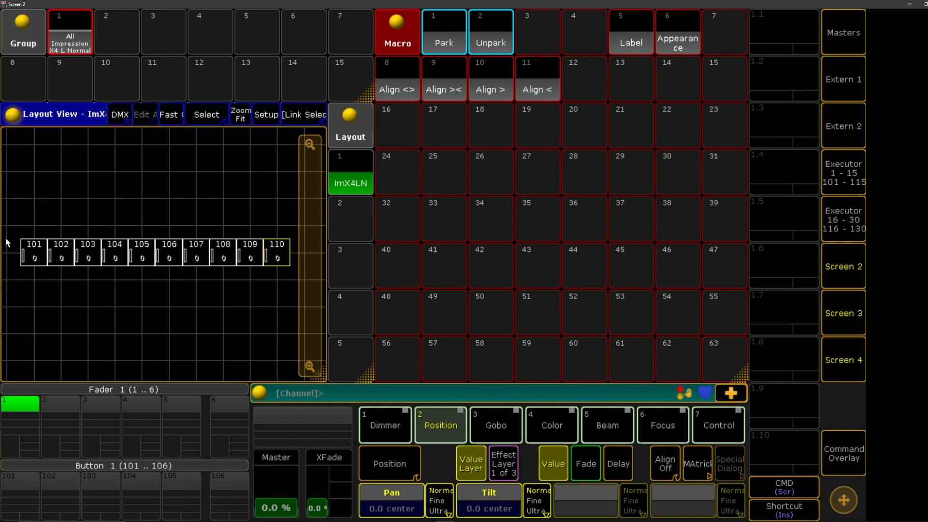
Select fixtures 101 to 110 in the layout view and set the MAtricks Interleave to 2.
drag(10, 217, 295, 278)
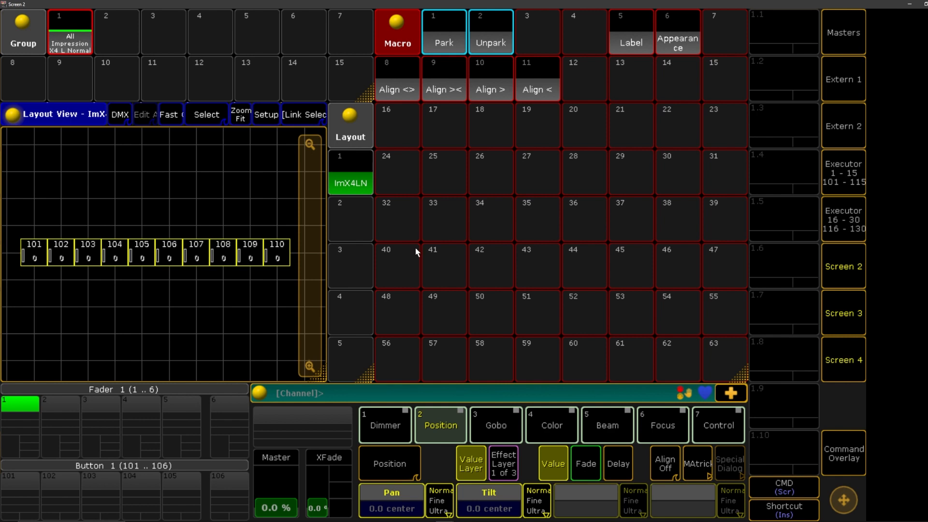
click(698, 465)
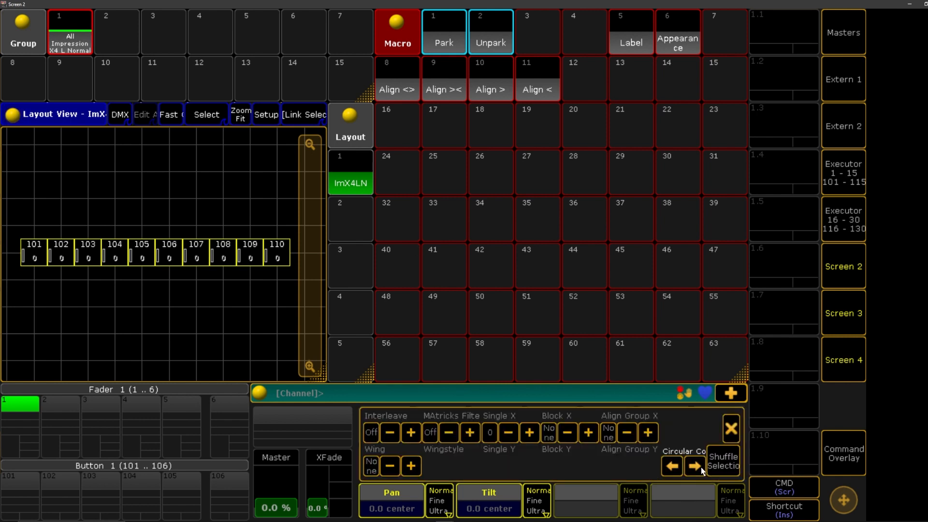
click(411, 432)
Turn on Highlight, step through the interleaved odd and even fixture selections, and close the command overlay and MAtricks controls.
click(828, 446)
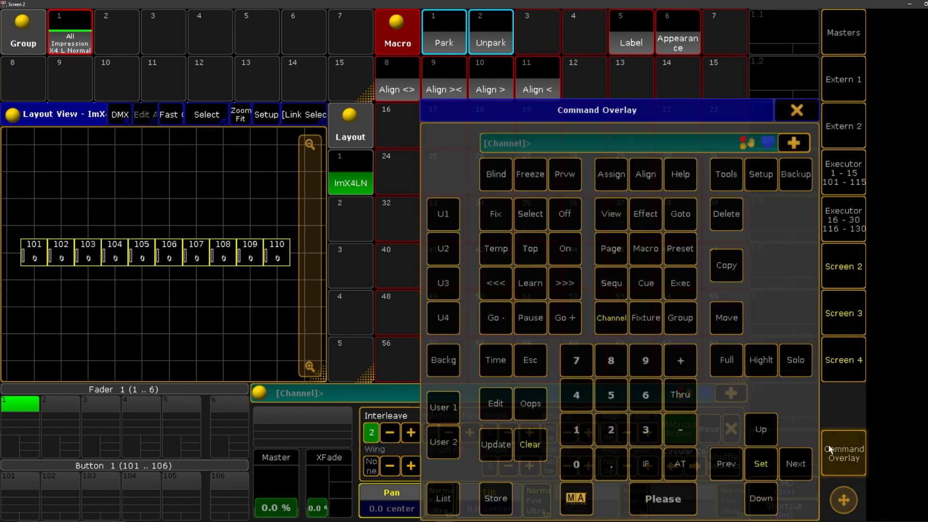
click(767, 370)
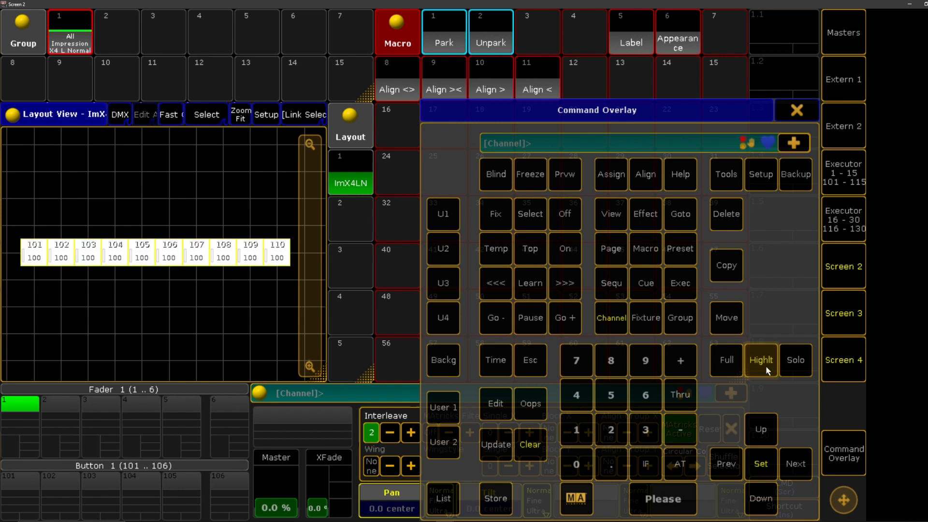
click(795, 464)
click(795, 465)
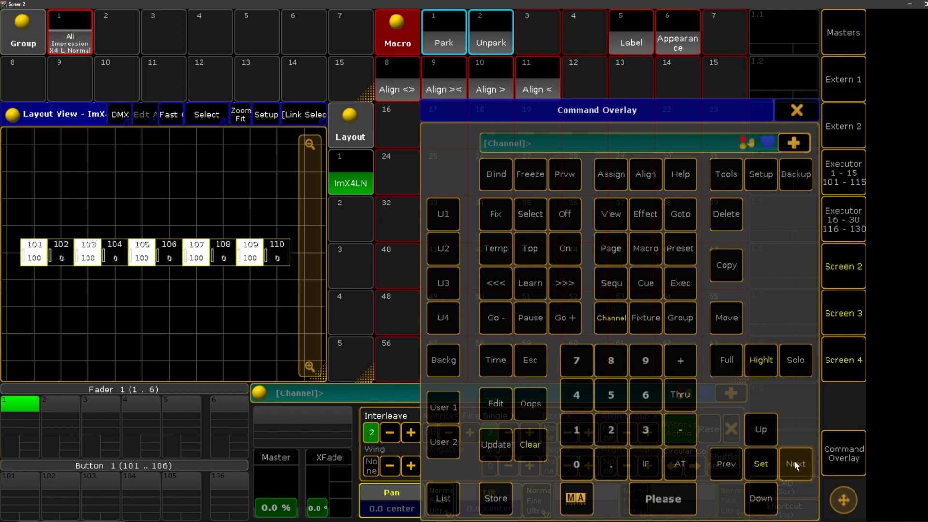
click(795, 465)
click(795, 464)
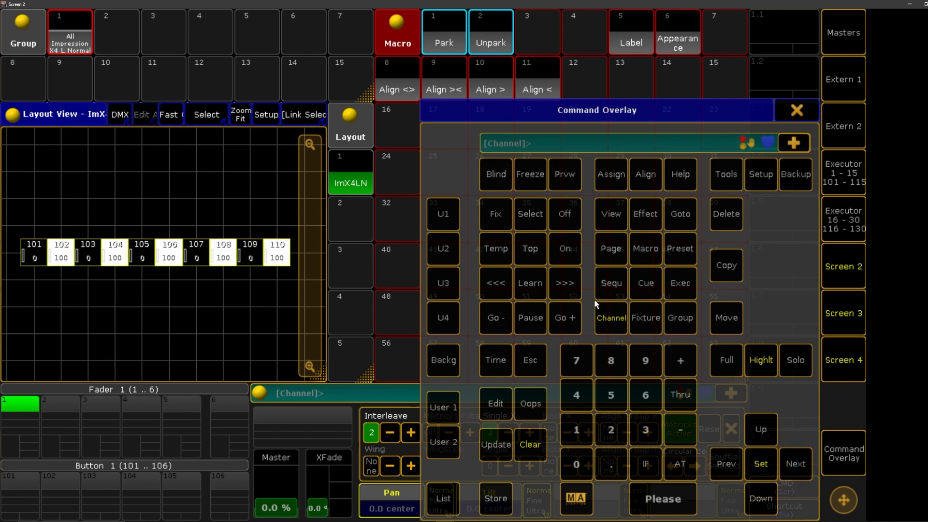
click(802, 119)
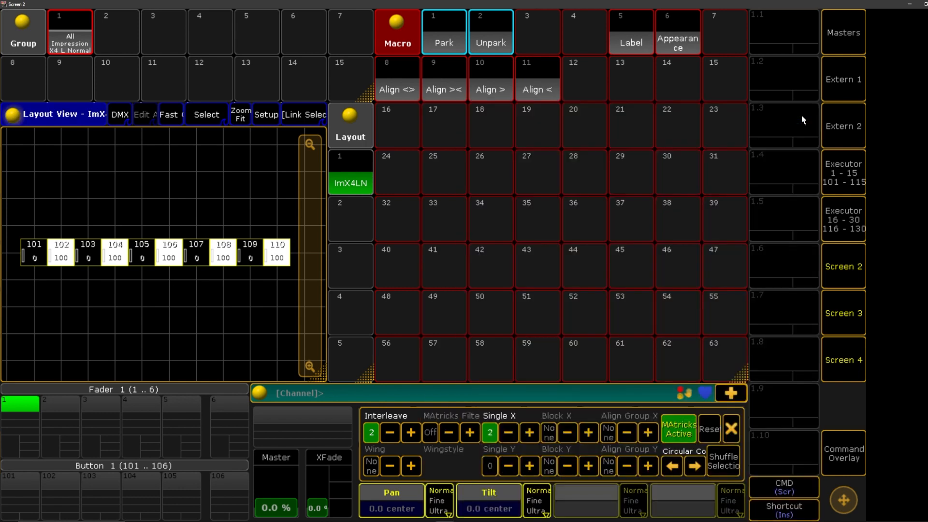
click(731, 428)
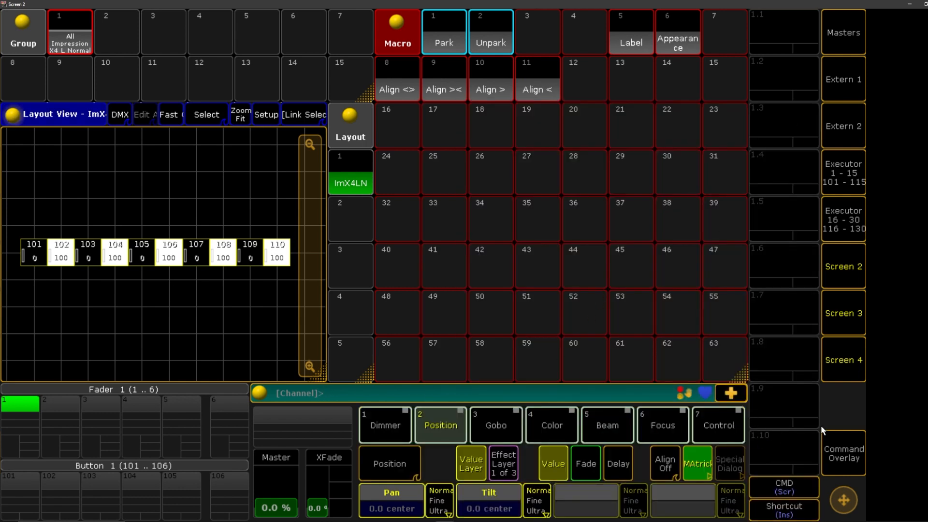
Clear the fixture selection and the active MAtricks from the programmer.
click(843, 453)
click(538, 448)
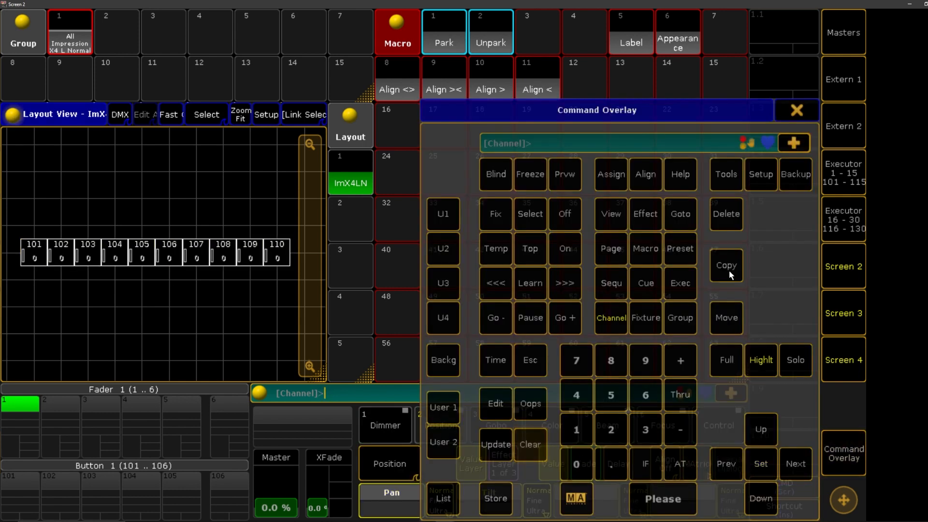
click(801, 116)
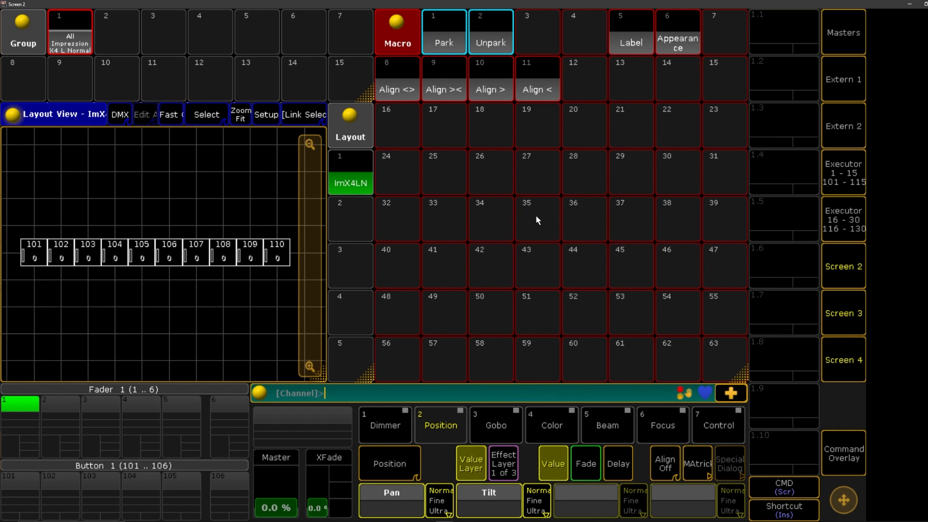
Create macro 26 with a first line containing the command MAtricksInterleave 0.
click(483, 180)
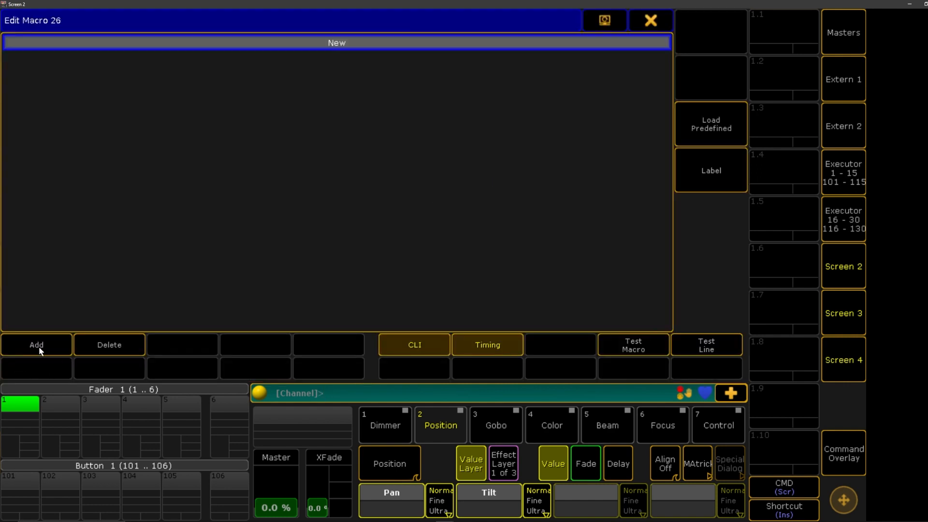
click(38, 347)
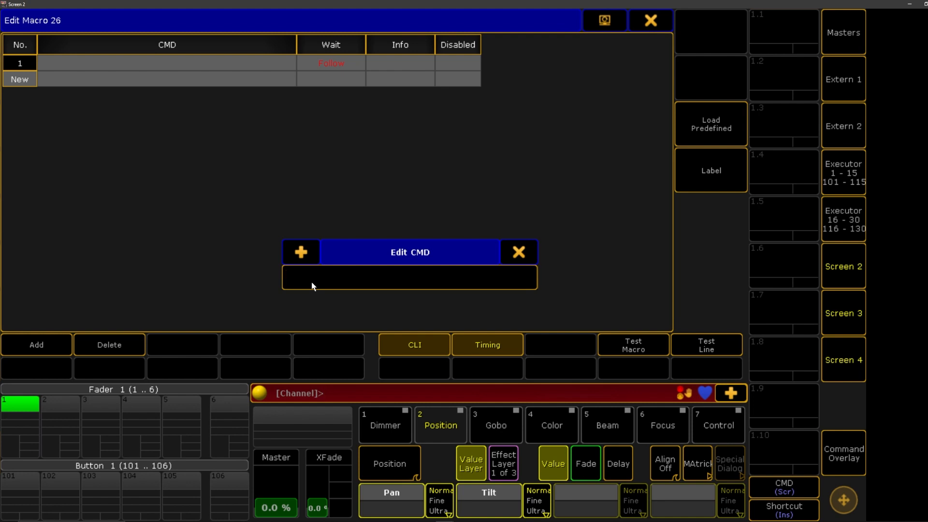
text(MaTricksInterleave)
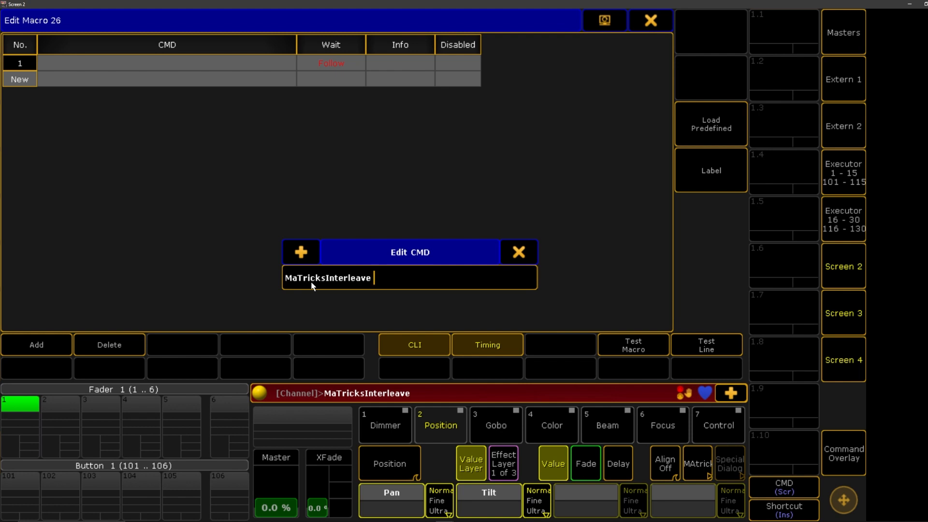
text(0)
key(Return)
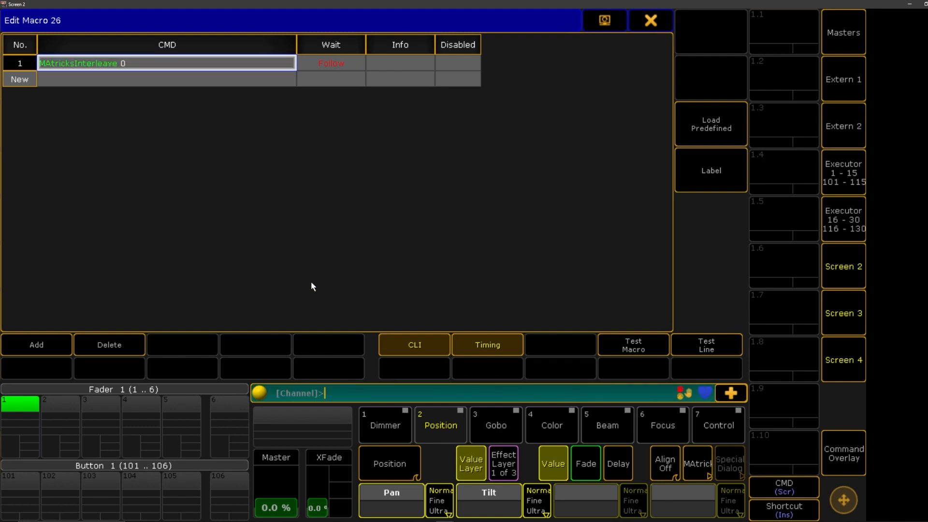
Copy the command text of macro 26's first line and close the macro editor.
click(167, 61)
key(ctrl+c)
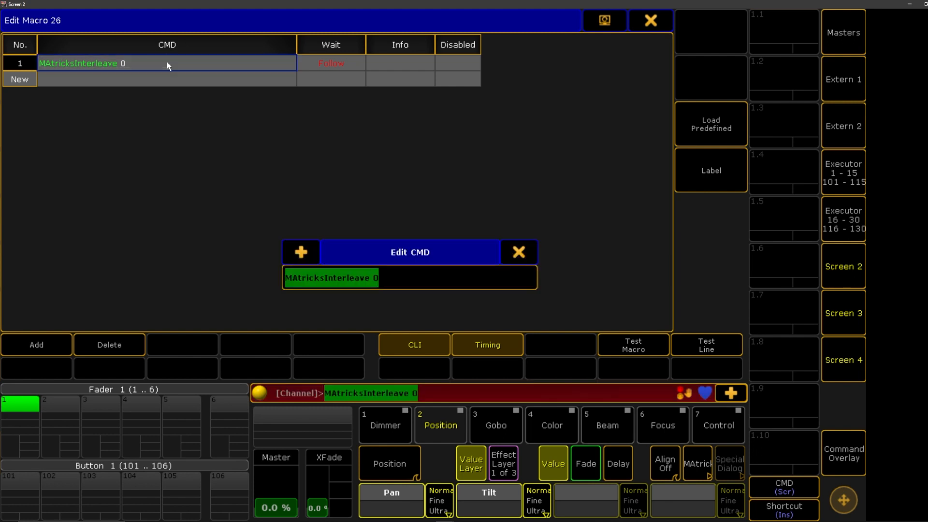
click(517, 252)
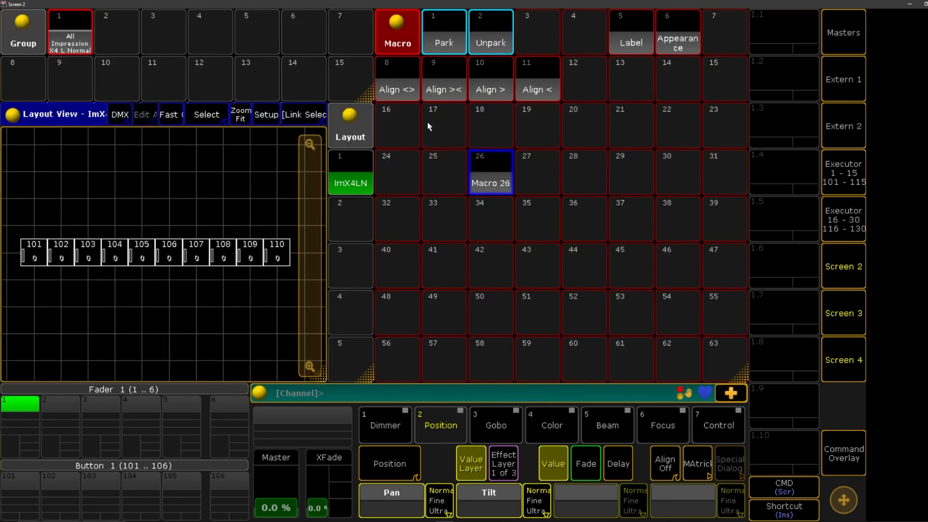
click(649, 22)
Label macro 26 as No Groups.
click(488, 179)
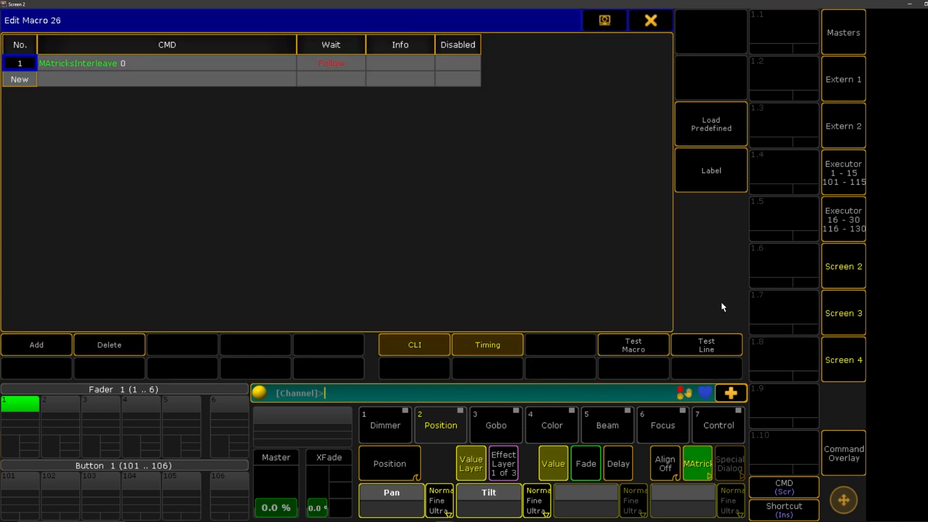
click(724, 188)
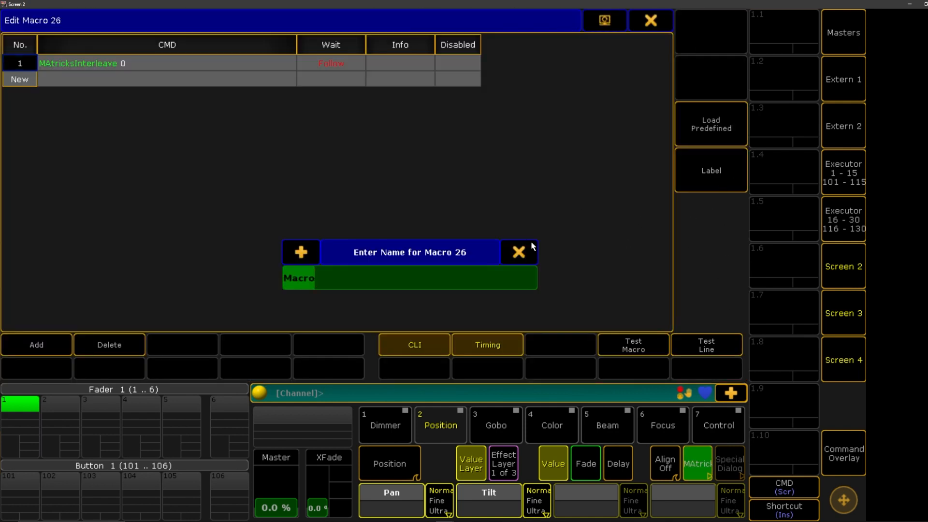
text(No Groups)
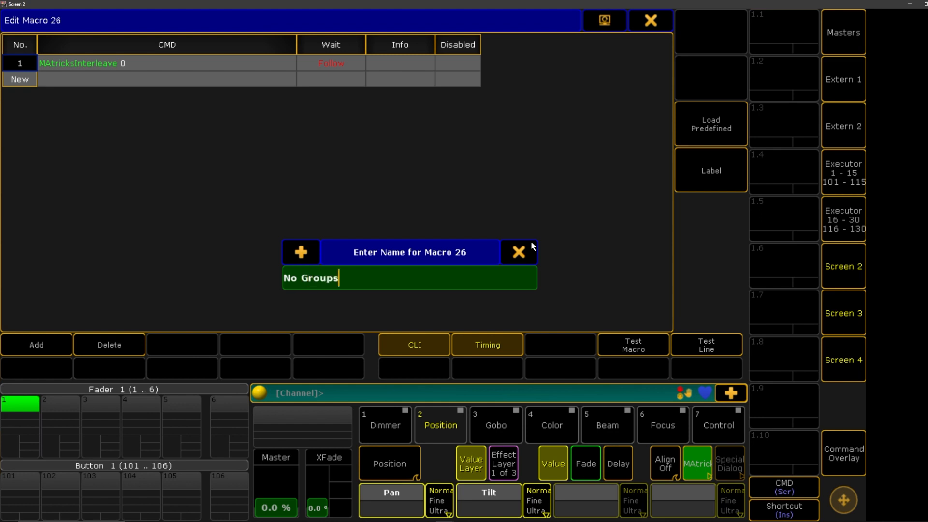
key(Return)
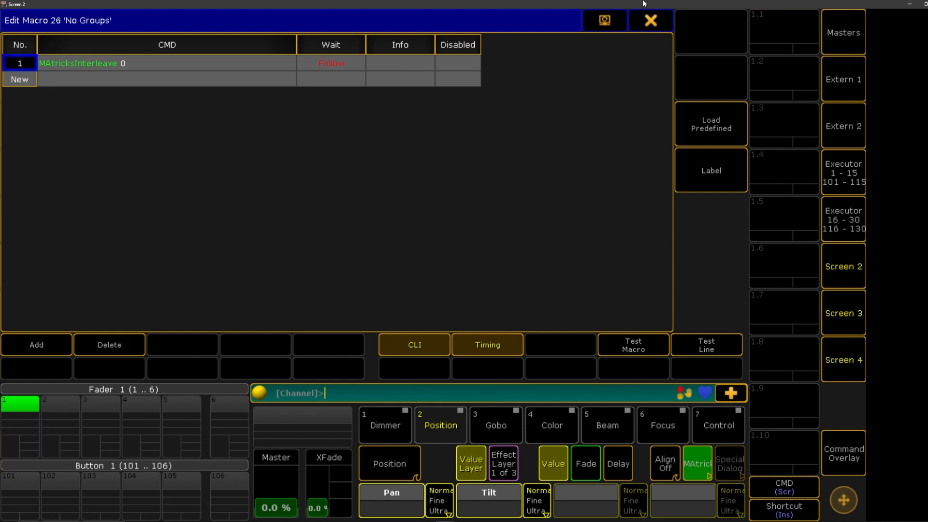
click(644, 20)
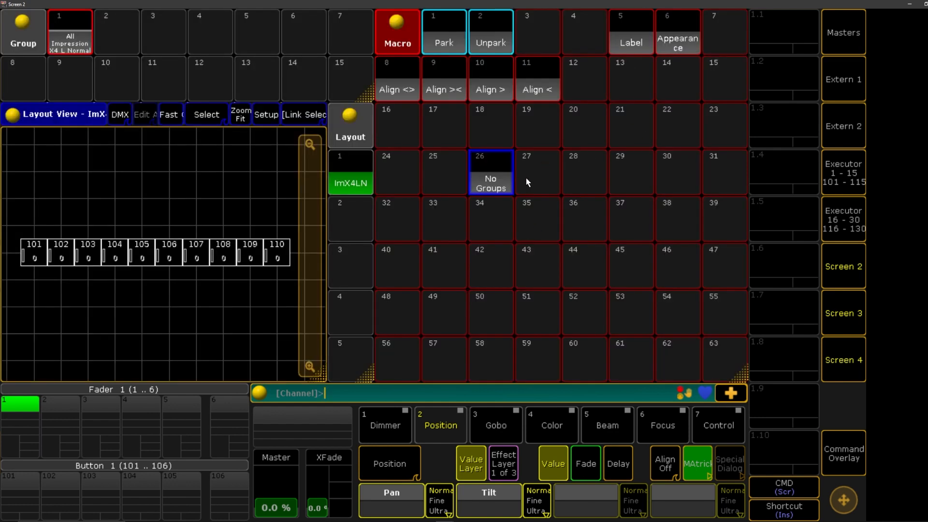
Rename macro 26 to Groups 0 and close its editor.
right_click(489, 180)
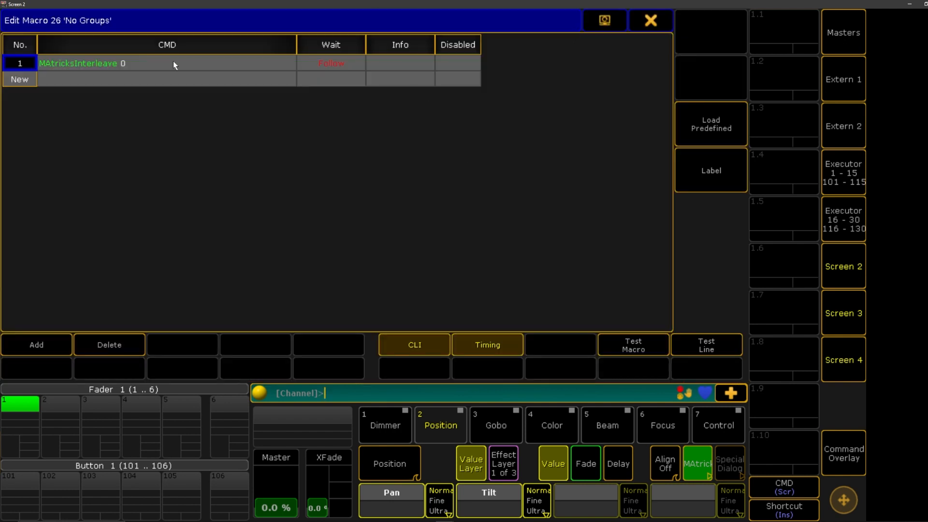
click(717, 174)
text(Grou)
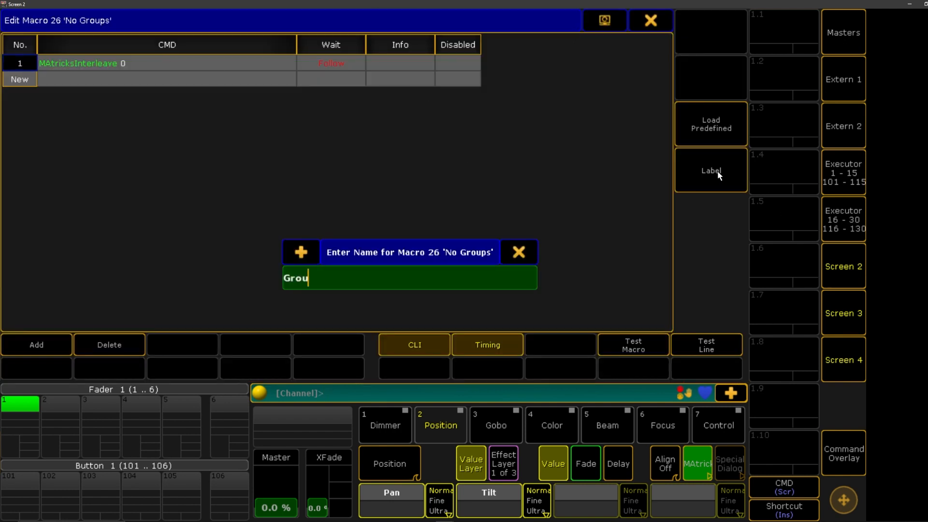
text(ps 0)
key(Return)
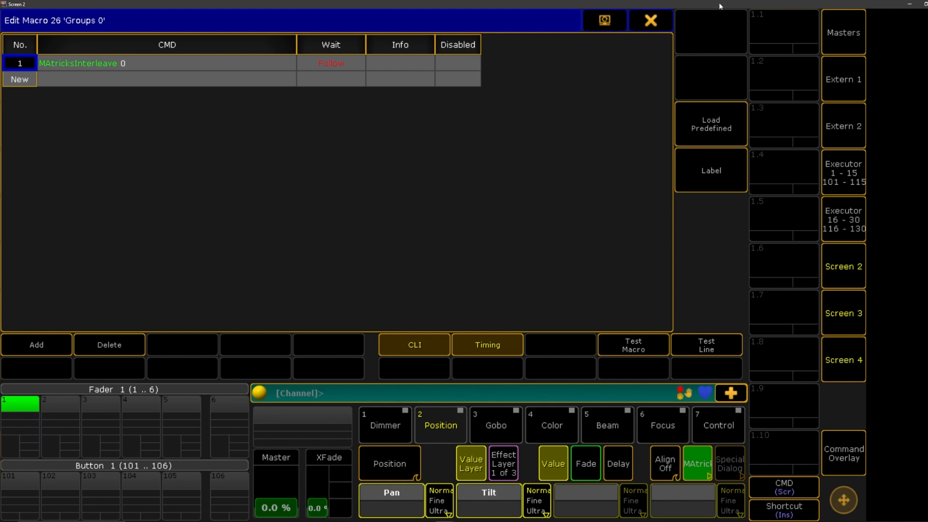
click(654, 20)
Create macro 27, paste the copied command into its first line, and change it to MAtricksInterleave 2.
right_click(546, 172)
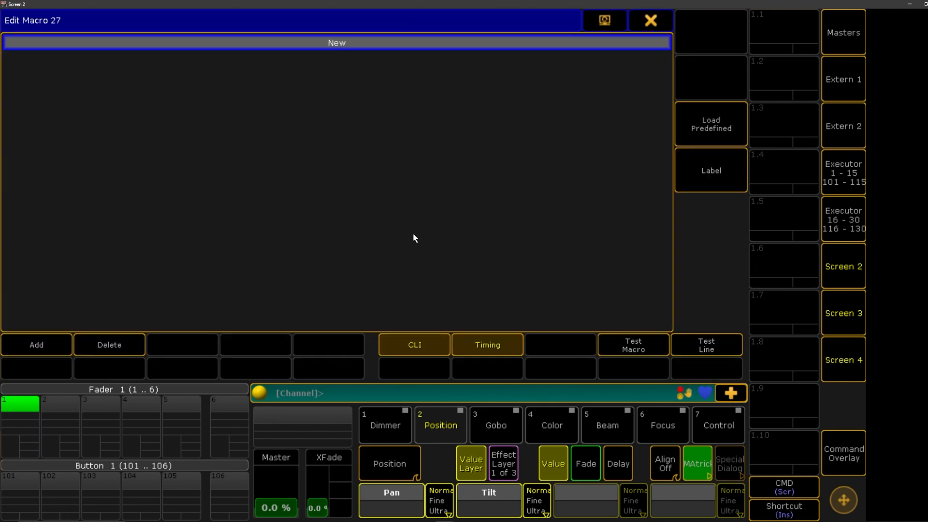
click(47, 344)
key(ctrl+v)
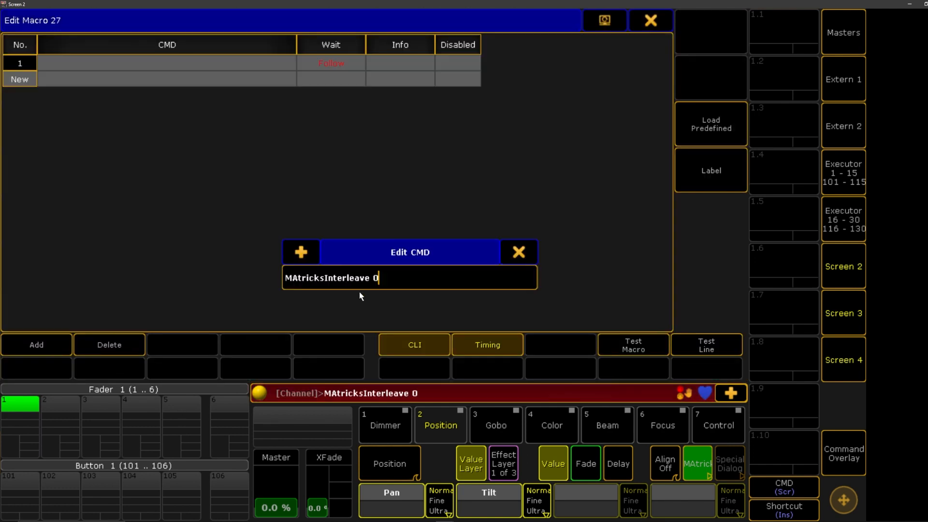
key(BackSpace)
text(2)
key(Return)
Label macro 27 as Odd/Even and close its editor.
click(725, 165)
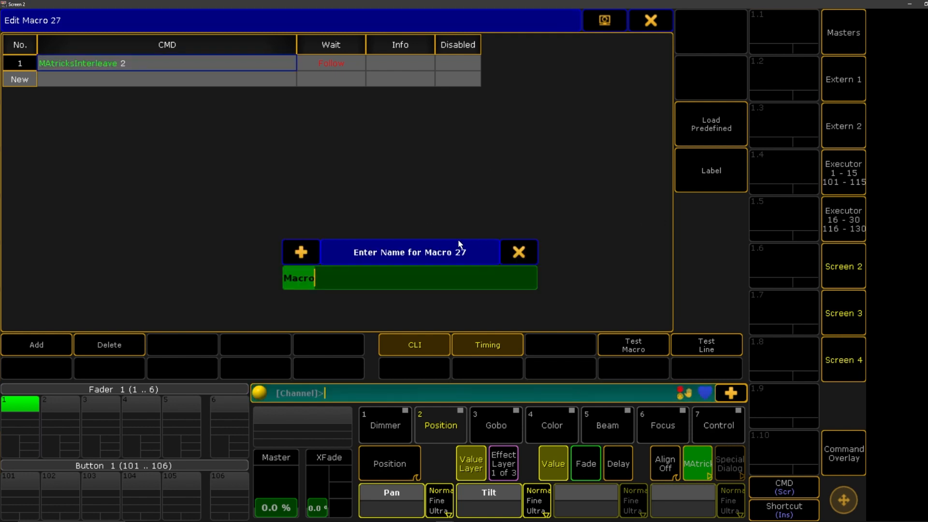
text(Odd/)
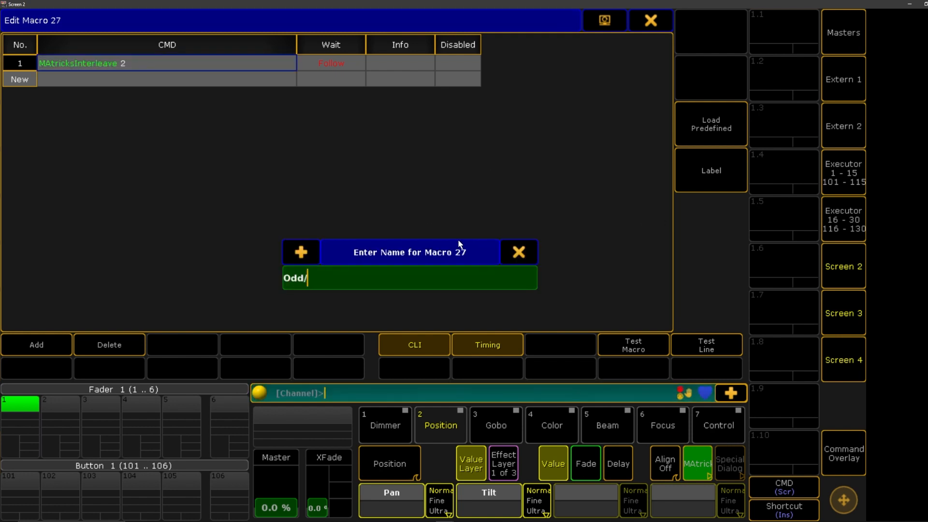
text(Even)
key(Return)
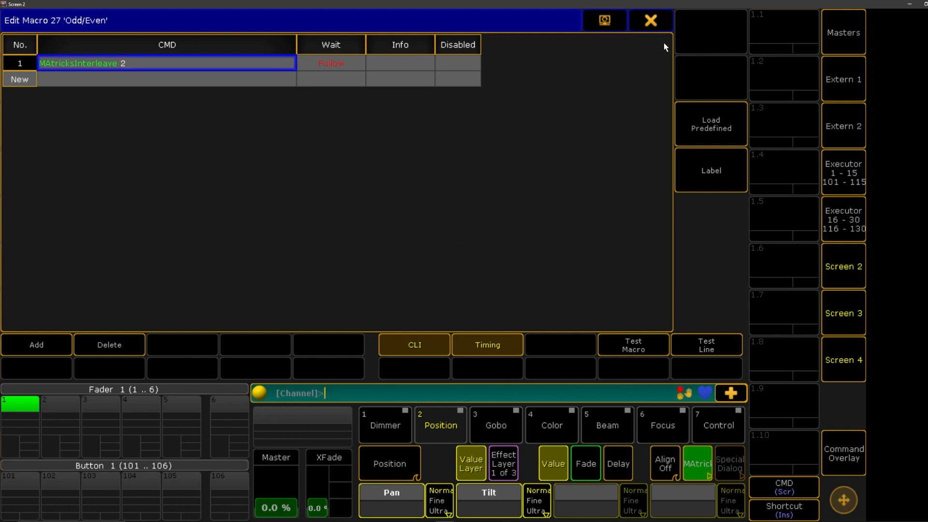
click(656, 20)
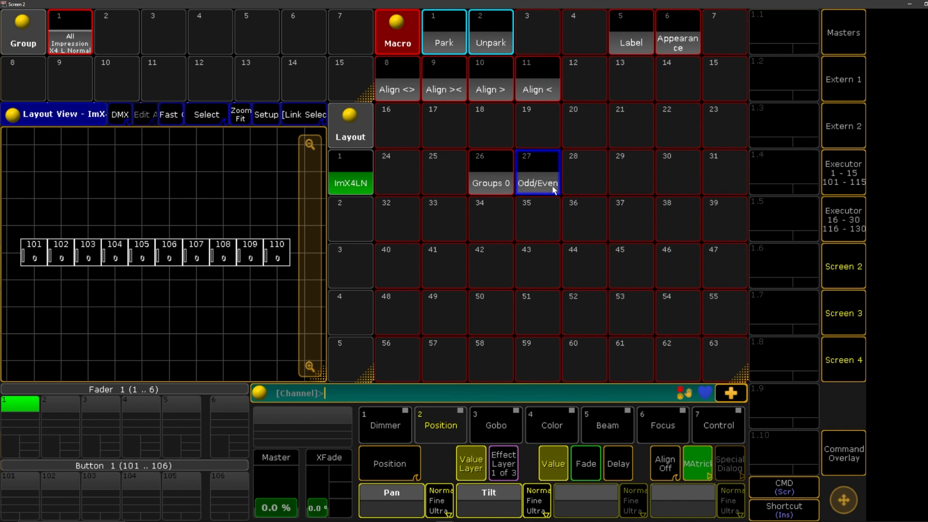
Create macro 28, paste the copied command into its first line, change it to MAtricksInterleave 4, and close its editor.
click(592, 175)
click(48, 346)
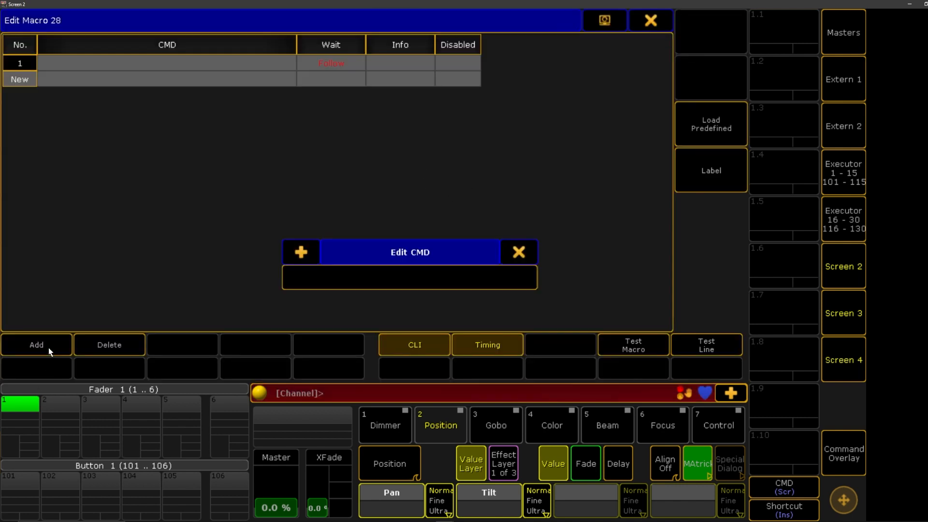
key(ctrl+v)
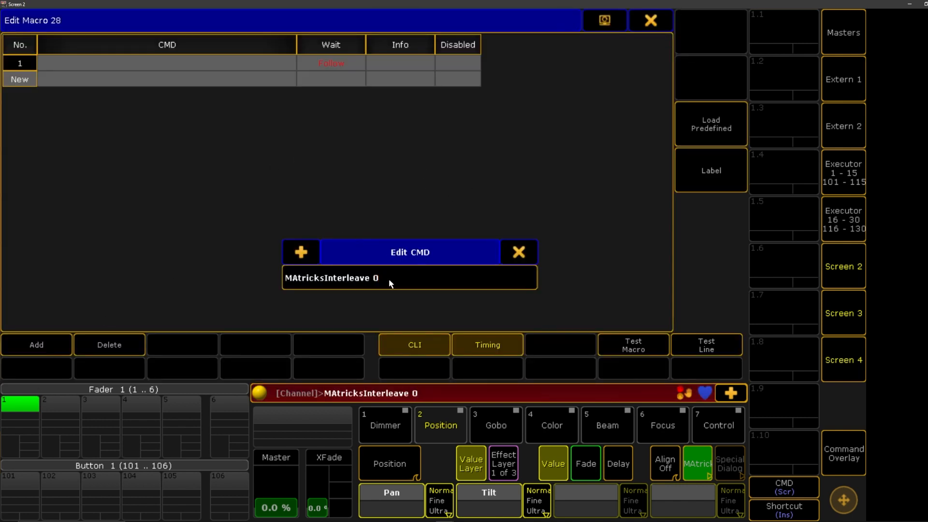
key(BackSpace)
text(4)
key(Return)
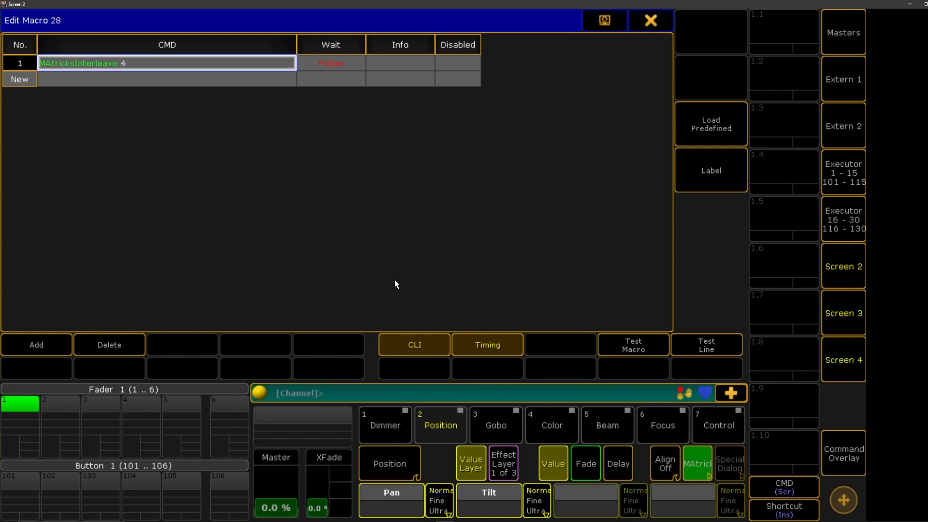
click(651, 20)
Create macro 29, paste the copied command into its first line, and change it to MAtricksInterleave 8.
click(631, 175)
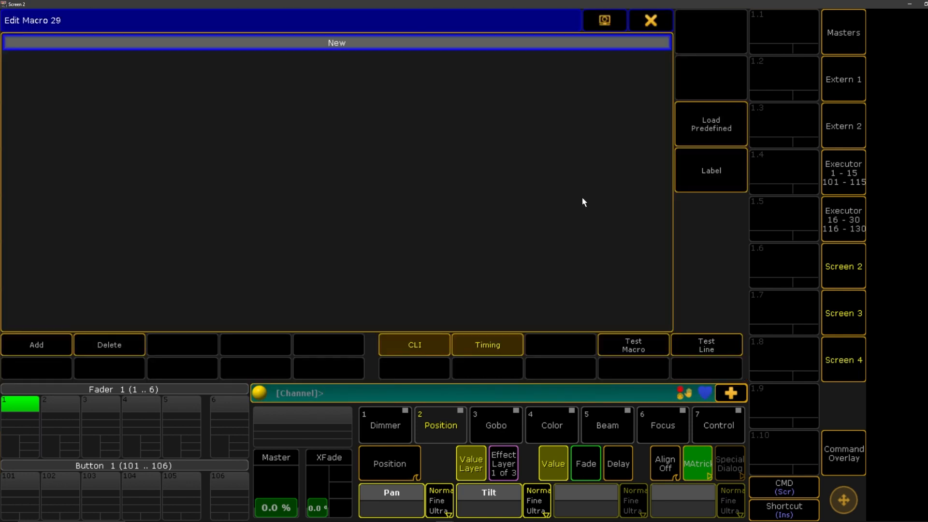
click(58, 345)
key(ctrl+v)
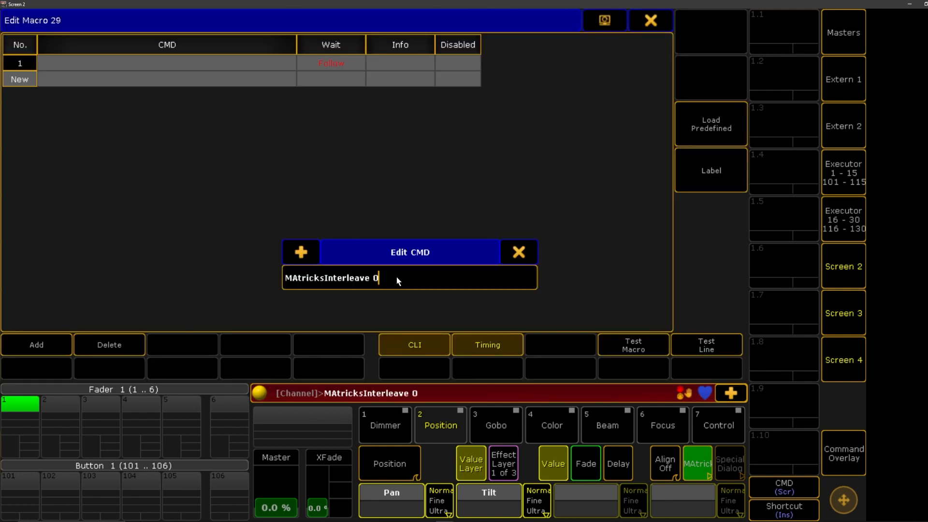
key(BackSpace)
text(8)
key(Return)
Label macro 29 as Groups of 8 and close its editor.
click(707, 149)
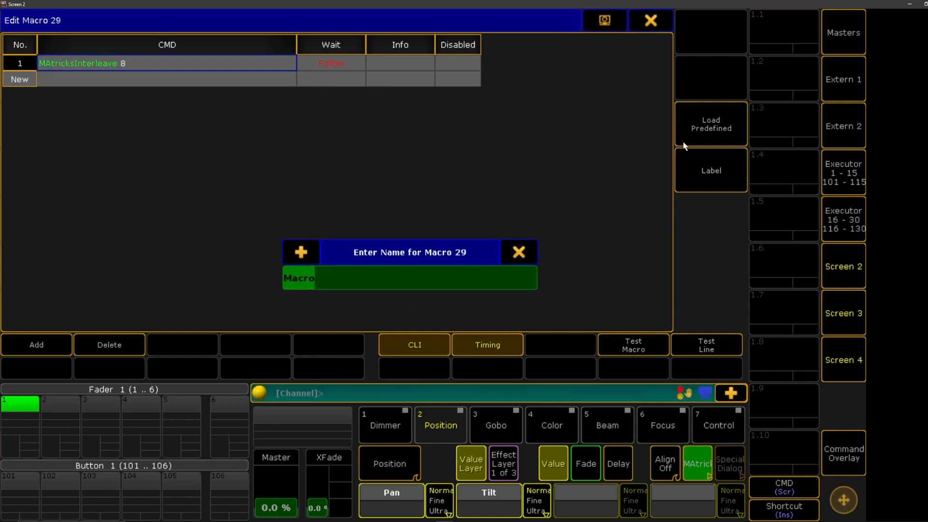
text(Groups)
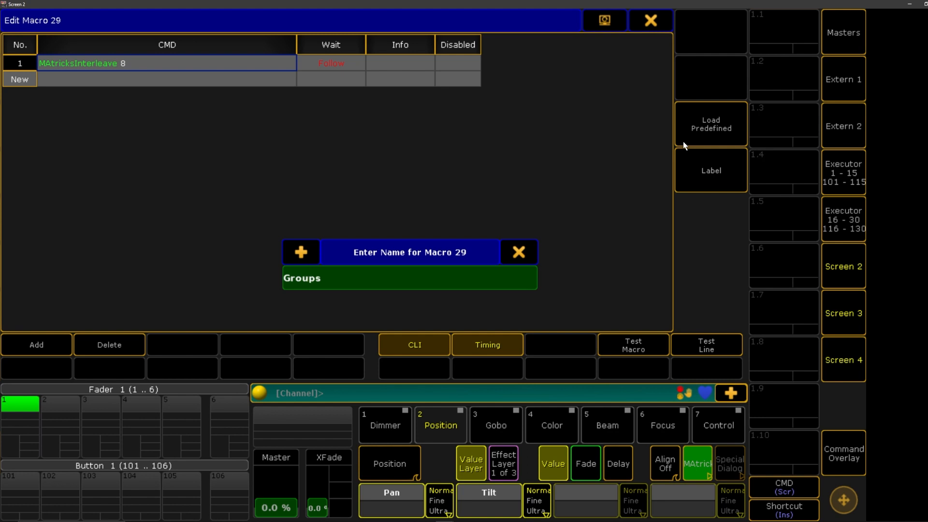
text( of 8)
key(Return)
click(651, 21)
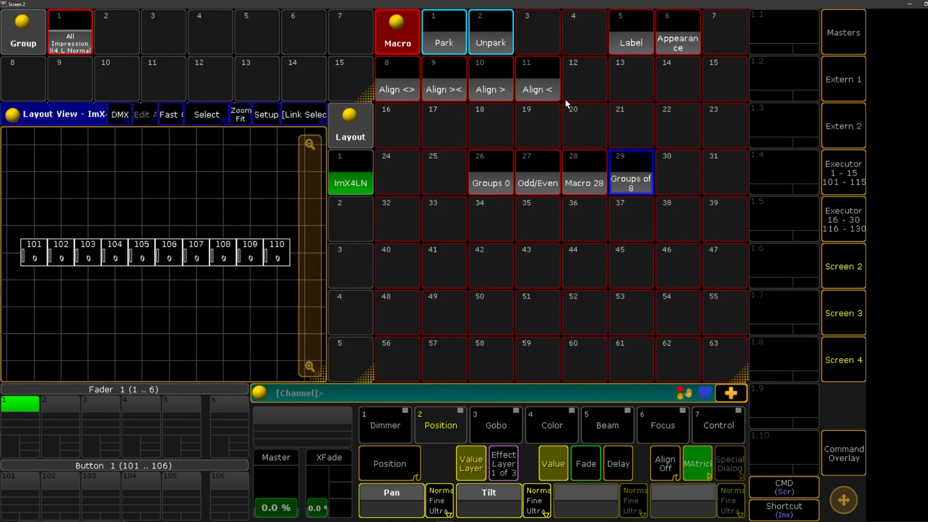
Label macro 28 as Groups of 4.
click(566, 158)
text(Groups of 4)
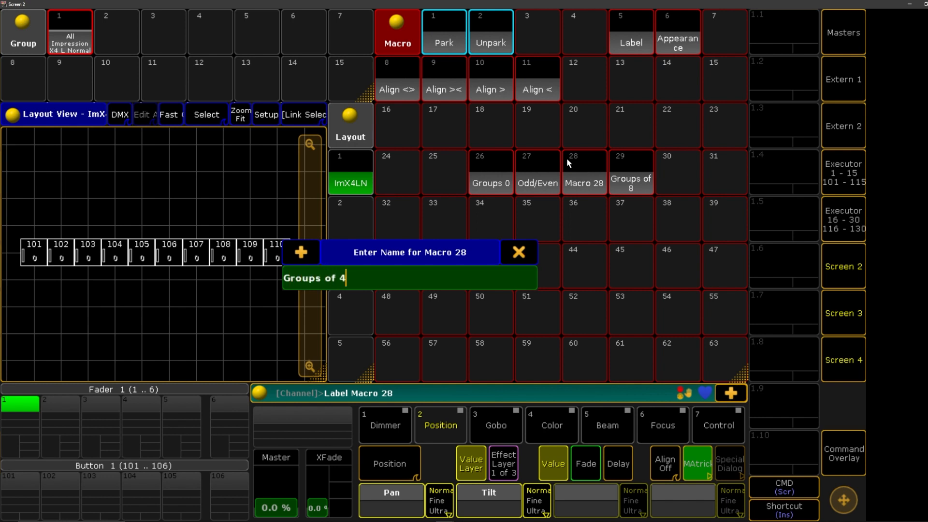
key(Return)
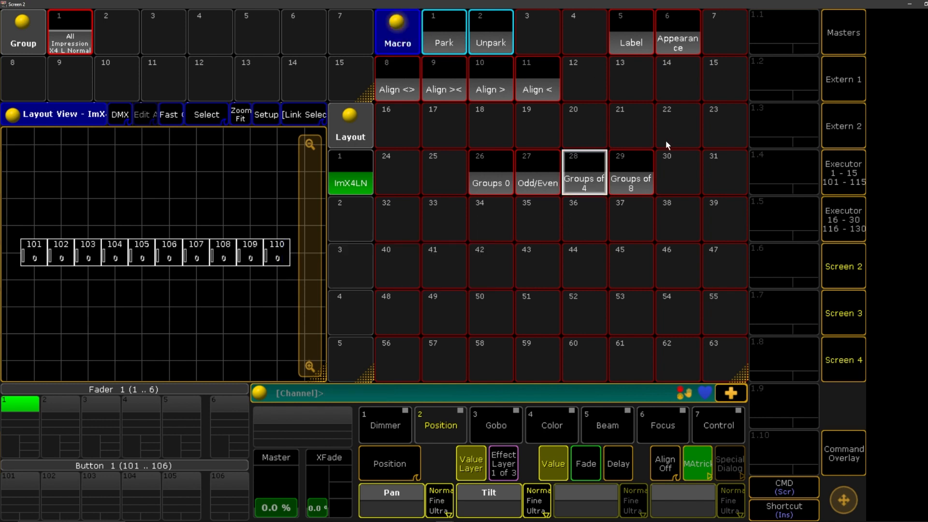
Create macro 30, paste the copied command into its first line, change it to MAtricksInterleave -, and close its editor.
click(674, 170)
click(36, 346)
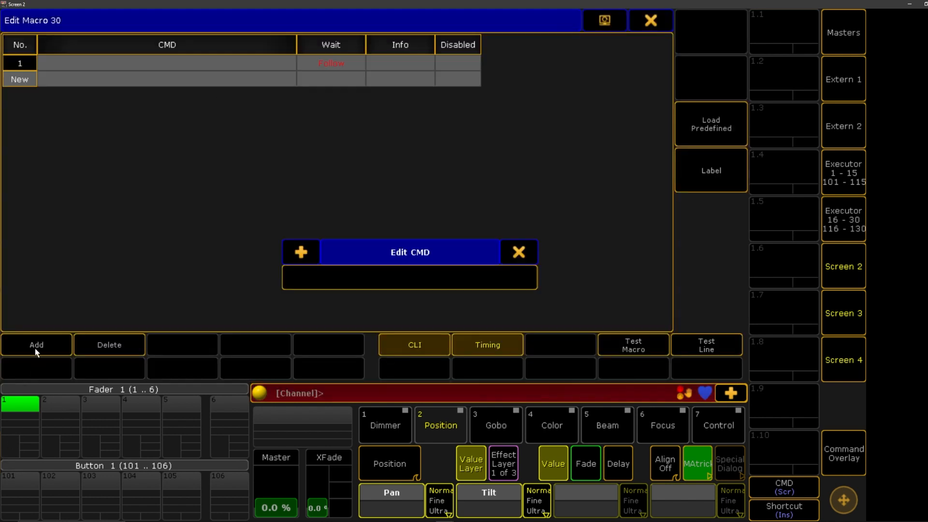
text(MAtricksInterleave 4)
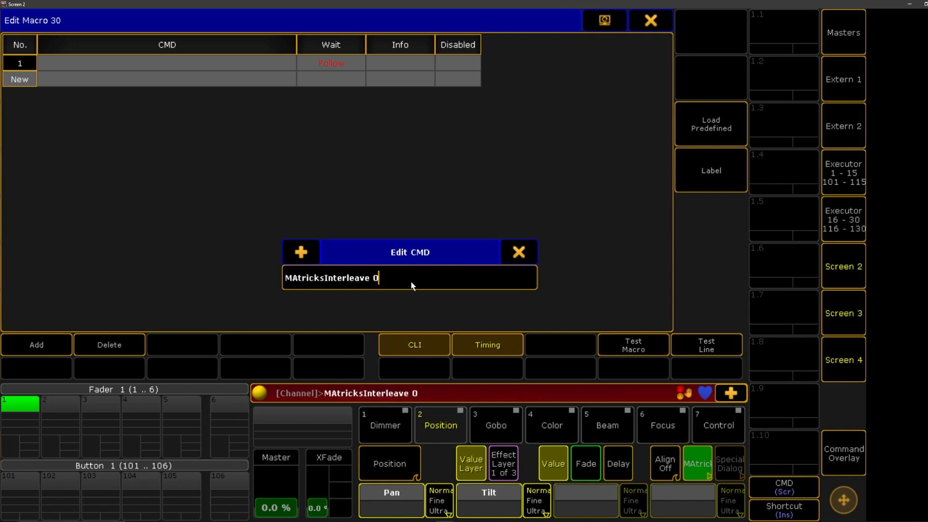
key(BackSpace)
text(-)
key(Return)
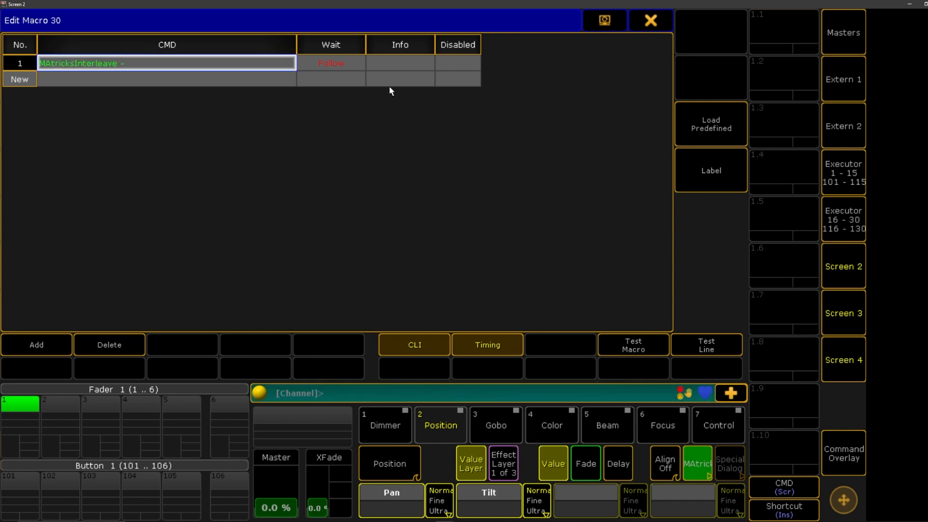
click(606, 21)
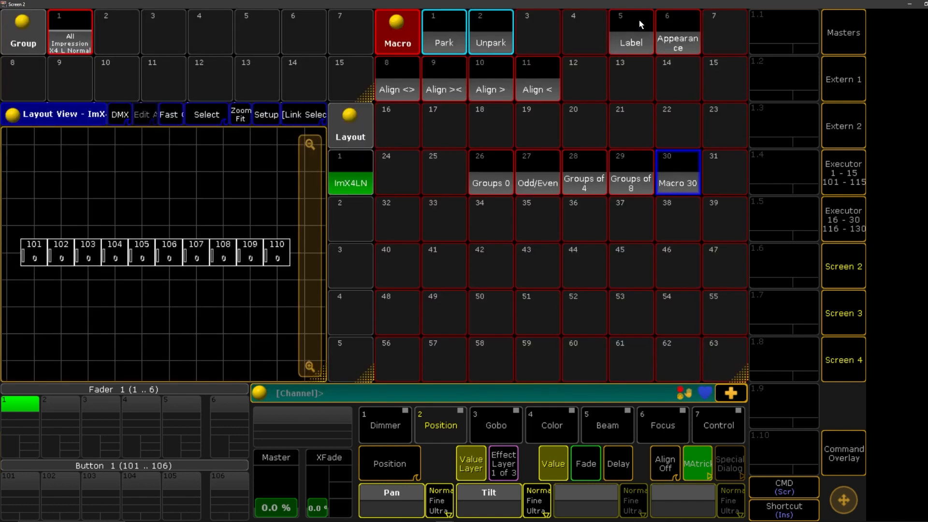
Label macro 30 as Groups - and close its editor.
right_click(681, 182)
click(703, 183)
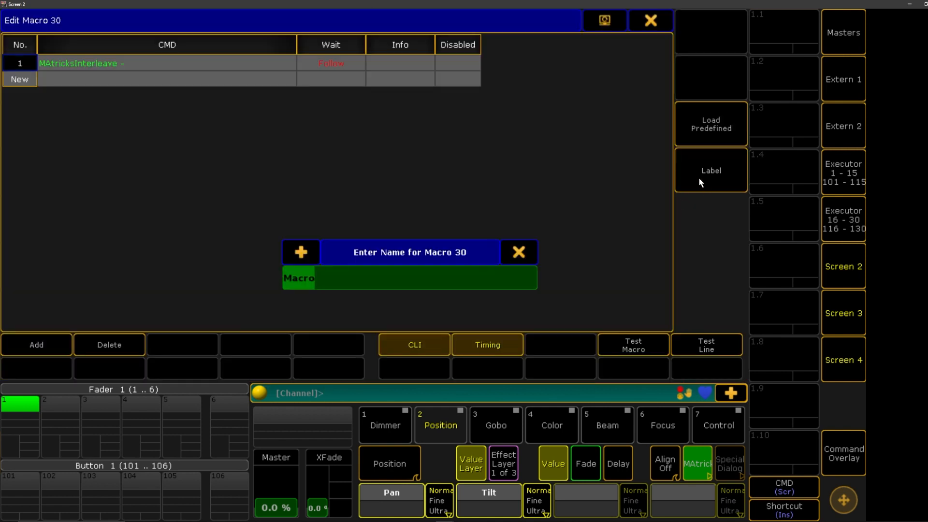
text(Groups -)
key(Return)
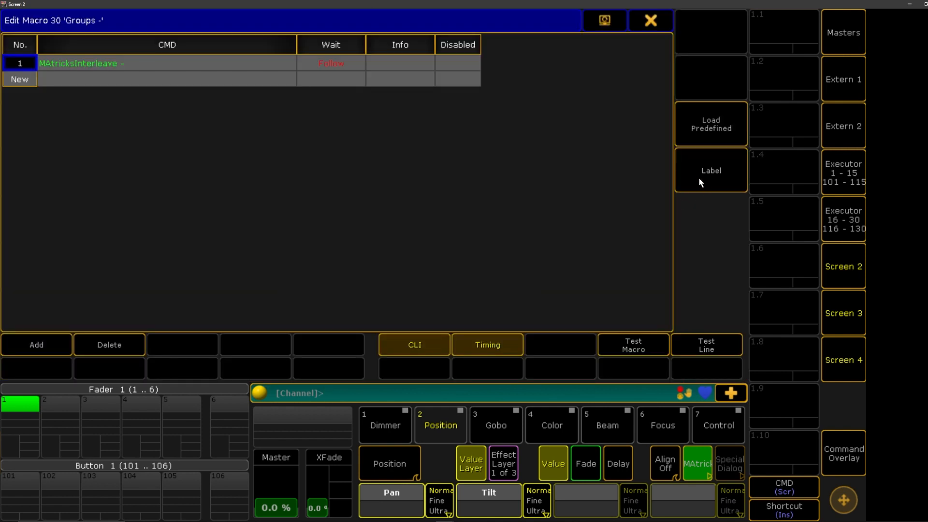
click(641, 20)
Create macro 31, paste the copied command into its first line, change it to MAtricksInterleave +, and close its editor.
right_click(717, 170)
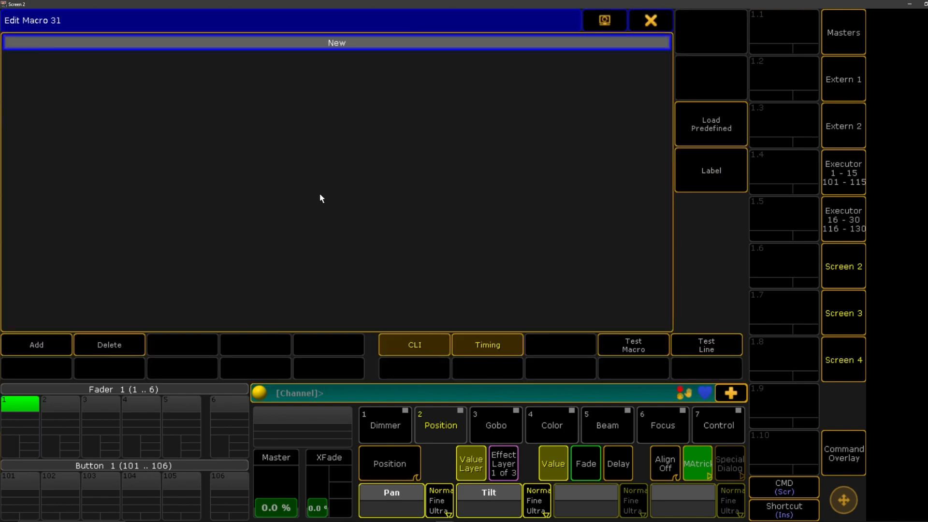
click(56, 341)
text(MAtricksInterleave 0)
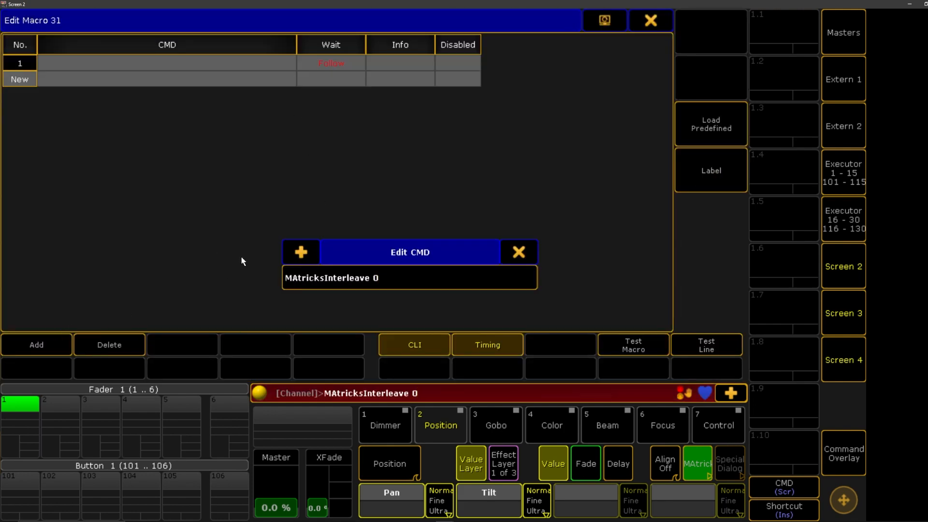
key(BackSpace)
key(Return)
click(650, 20)
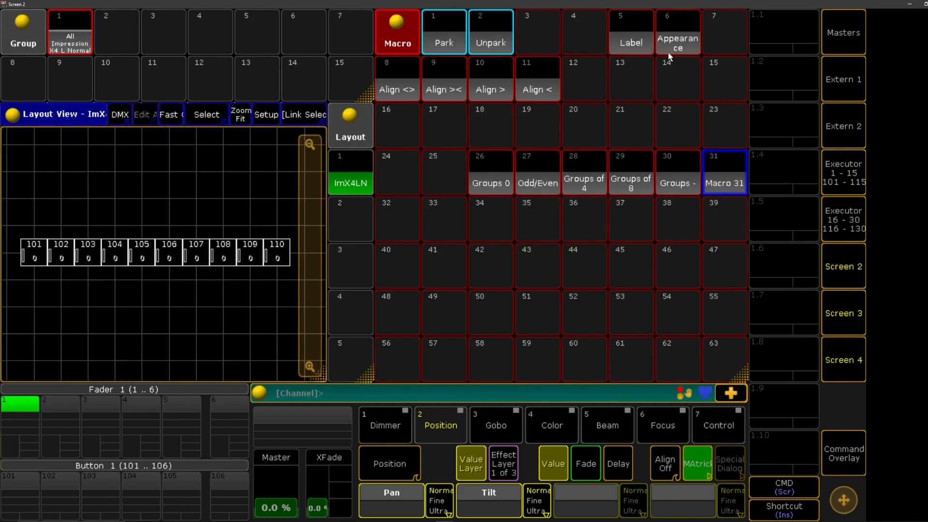
Label macro 31 as Groups +.
click(715, 176)
text(Groups )
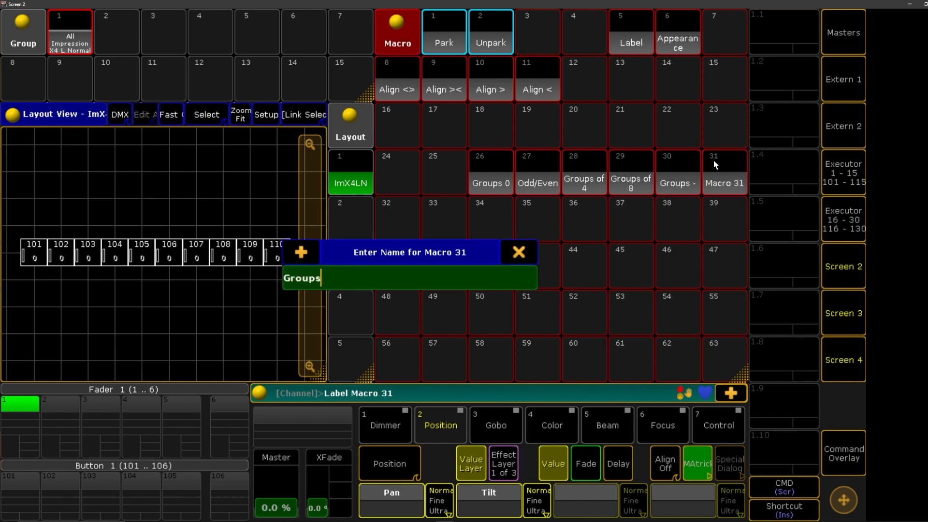
text(+)
key(Return)
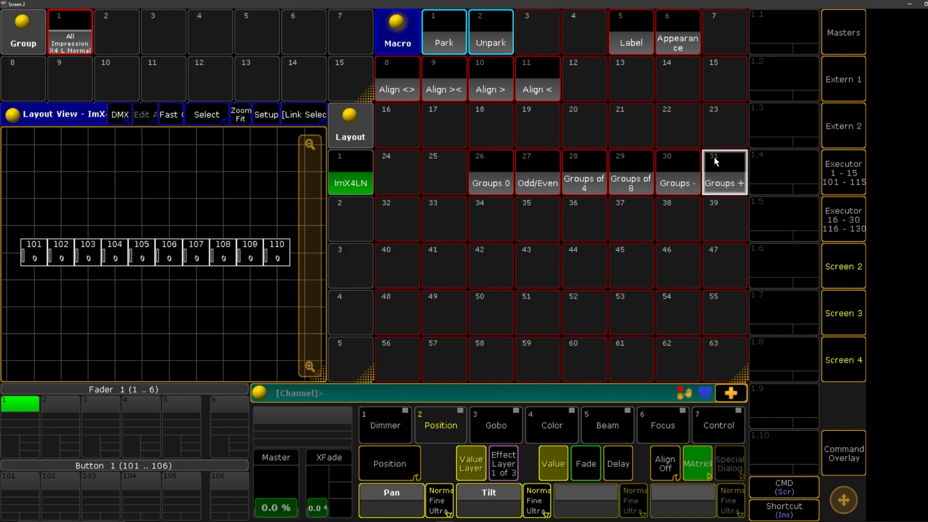
Display the MAtricks controls and test stepping the Interleave value up and down with the Groups + and Groups - macros.
click(705, 469)
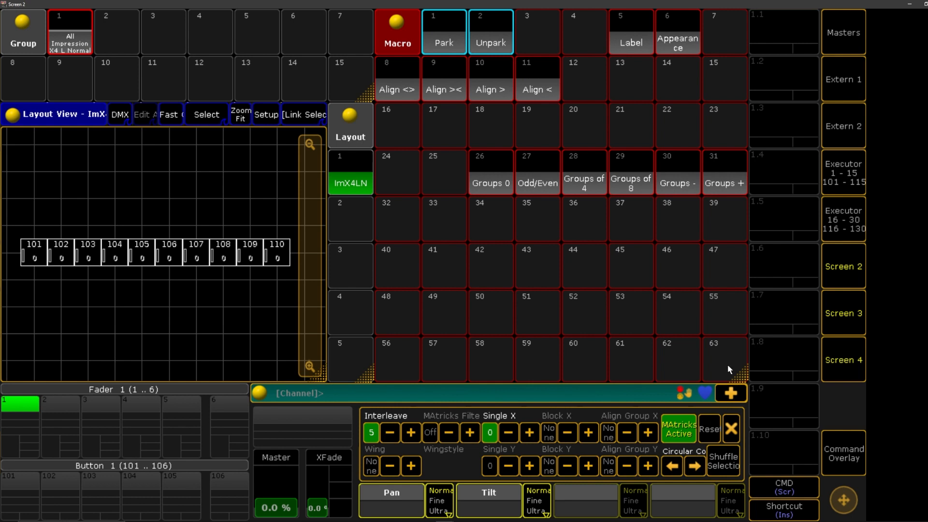
click(728, 168)
click(678, 171)
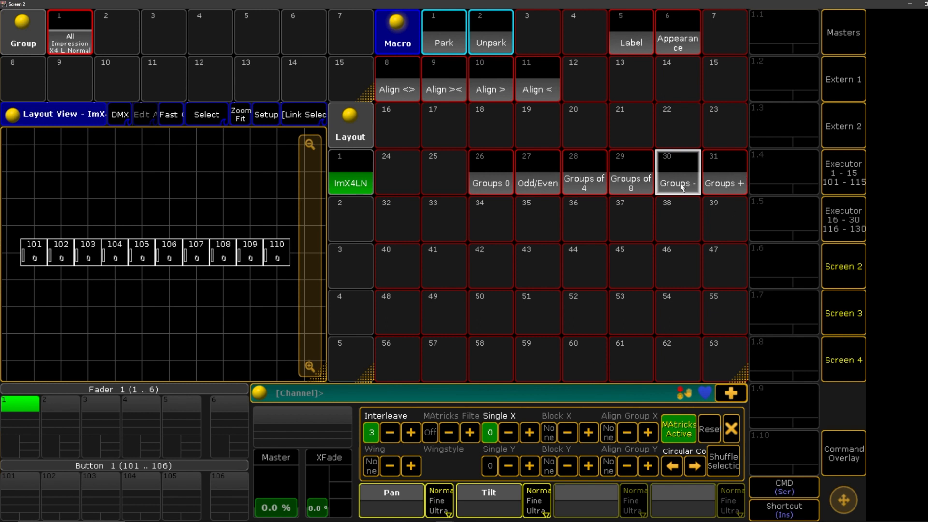
click(712, 169)
click(711, 170)
click(712, 170)
click(712, 170)
click(712, 169)
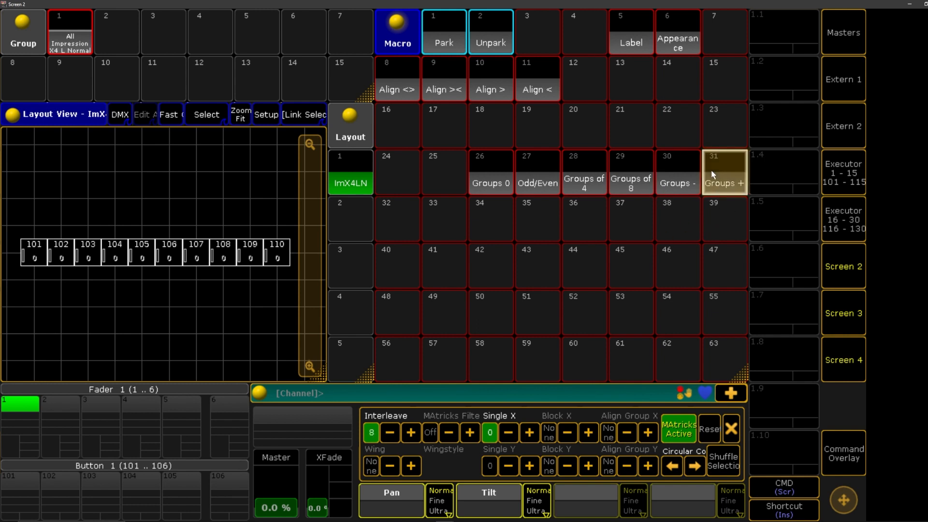
click(712, 170)
click(712, 169)
click(685, 167)
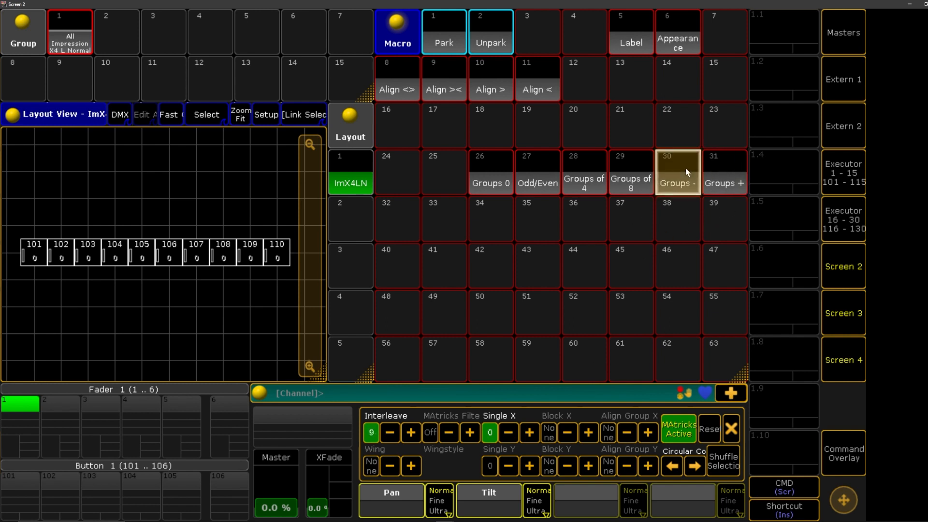
Run the Groups of 4, Groups of 8, Odd/Even and Groups 0 macros in turn to test them.
click(578, 172)
click(643, 181)
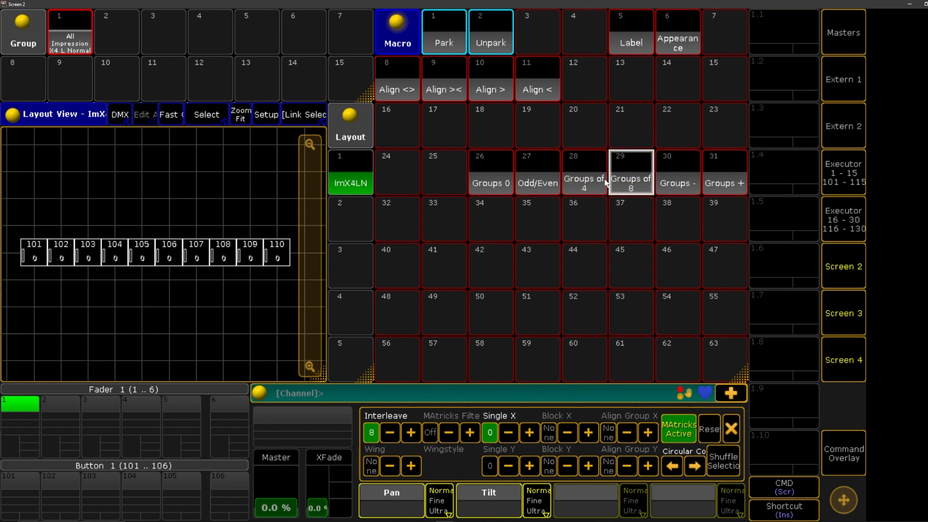
click(546, 176)
click(487, 179)
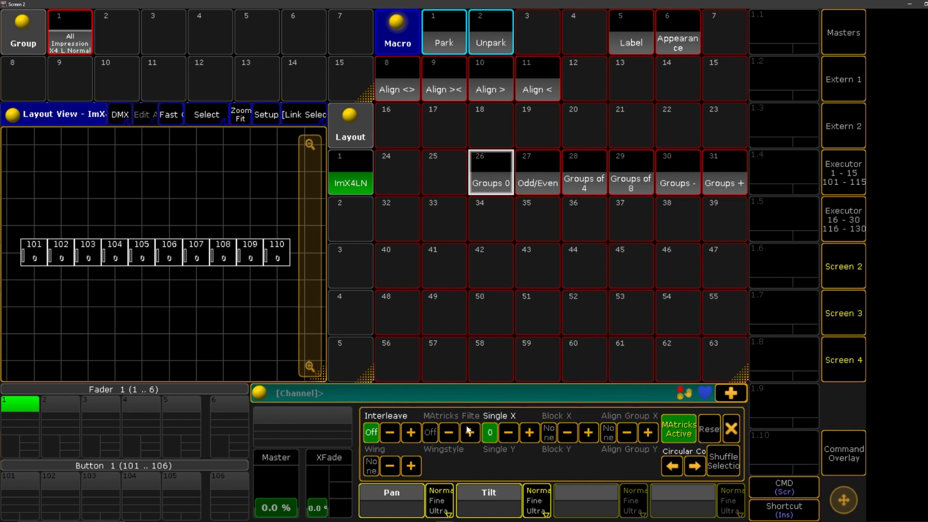
Create macro 34, paste the copied command into its first line, and change it to MAtricksWings 0.
click(494, 224)
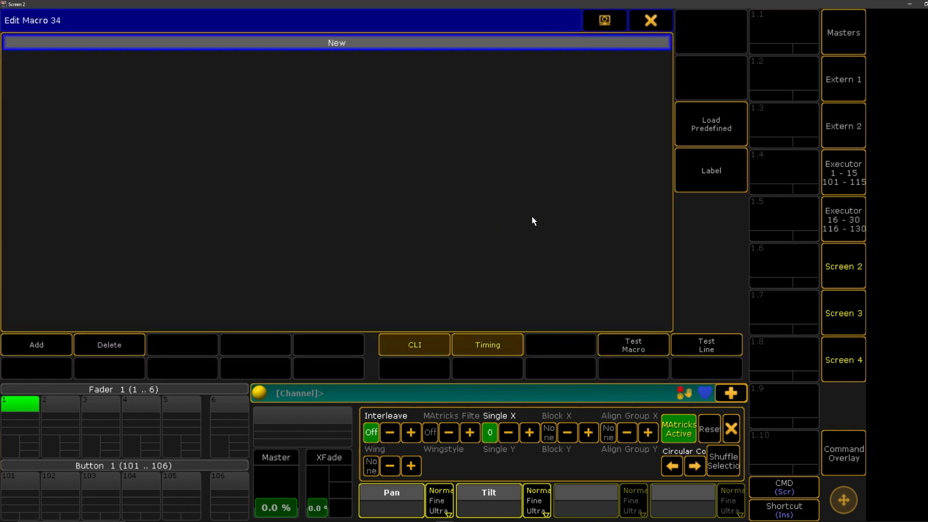
click(43, 347)
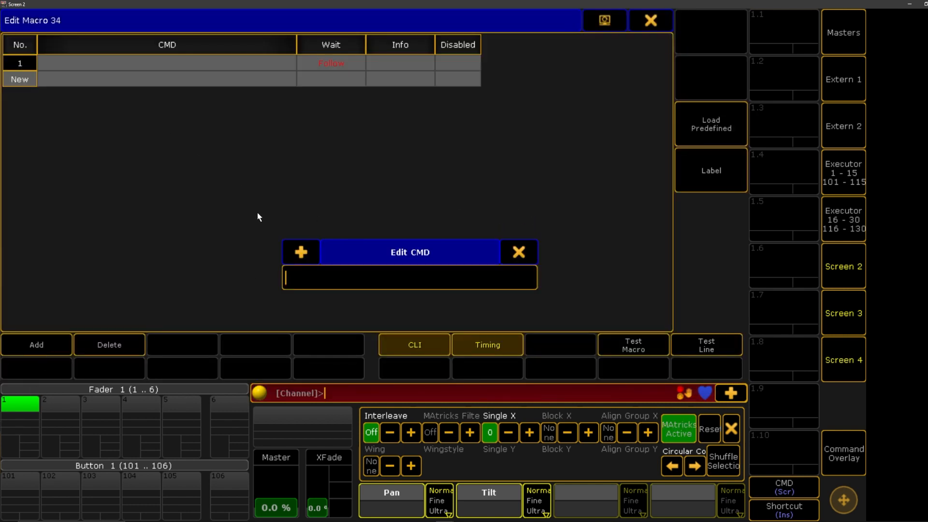
text(MAtricksInterleave 0)
key(Left)
key(Left)
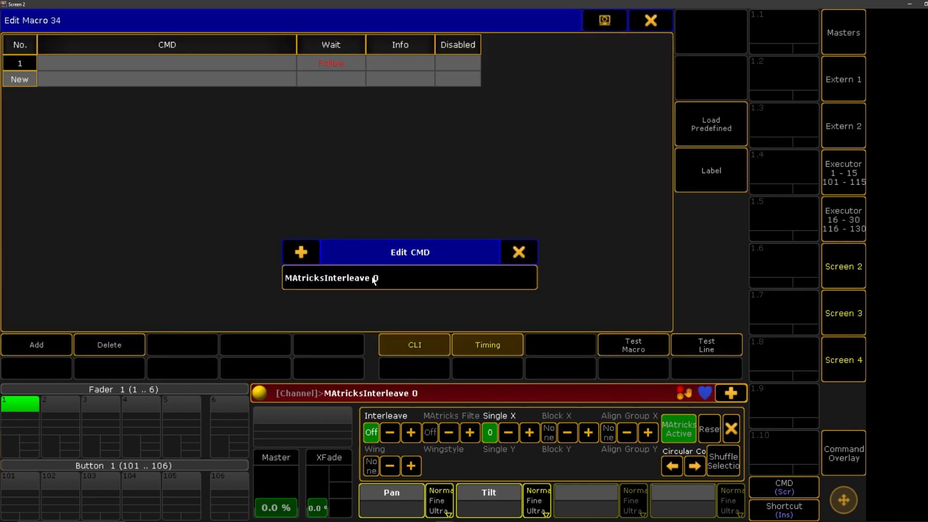
key(BackSpace)
key(BackSpace)
key(BackSpace)
key(BackSpace)
key(BackSpace)
key(BackSpace)
key(BackSpace)
key(BackSpace)
key(BackSpace)
key(BackSpace)
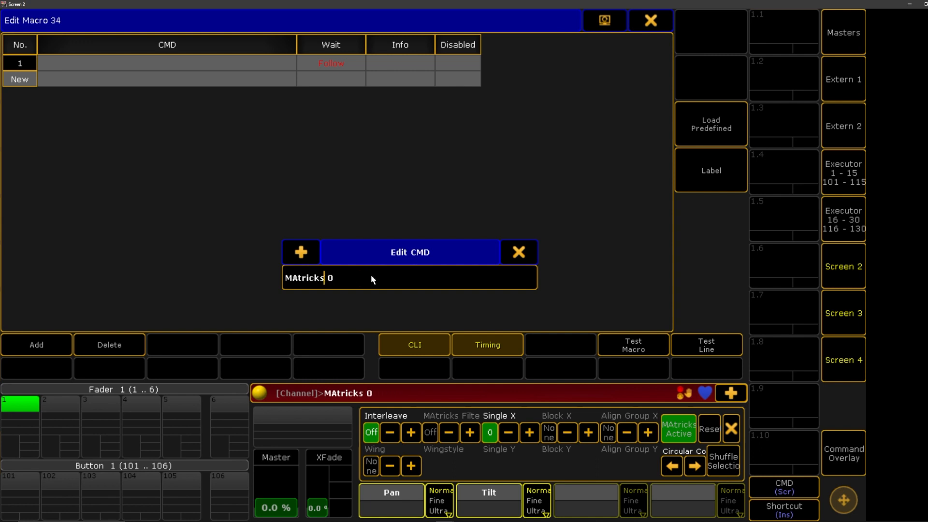
text(Wings)
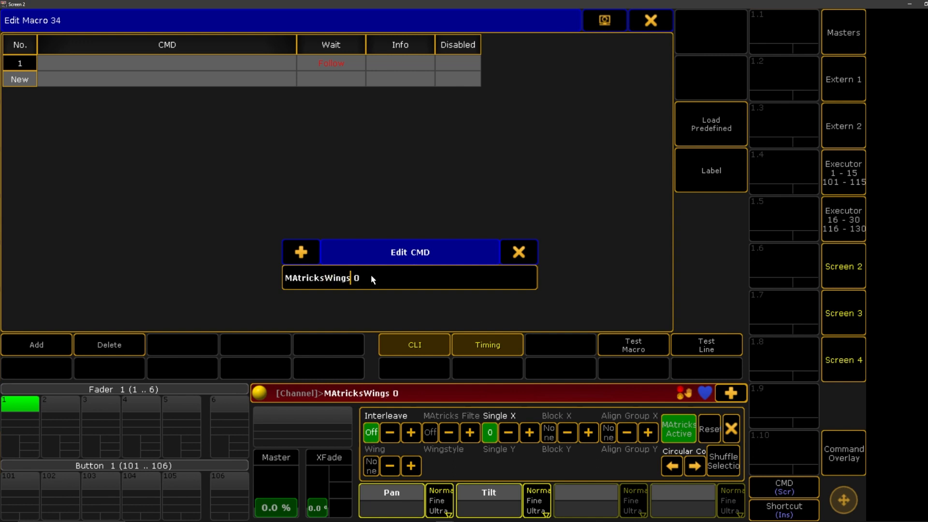
Copy the whole MAtricksWings 0 command for reuse and store it in macro 34's first line.
drag(371, 278, 261, 276)
key(ctrl+c)
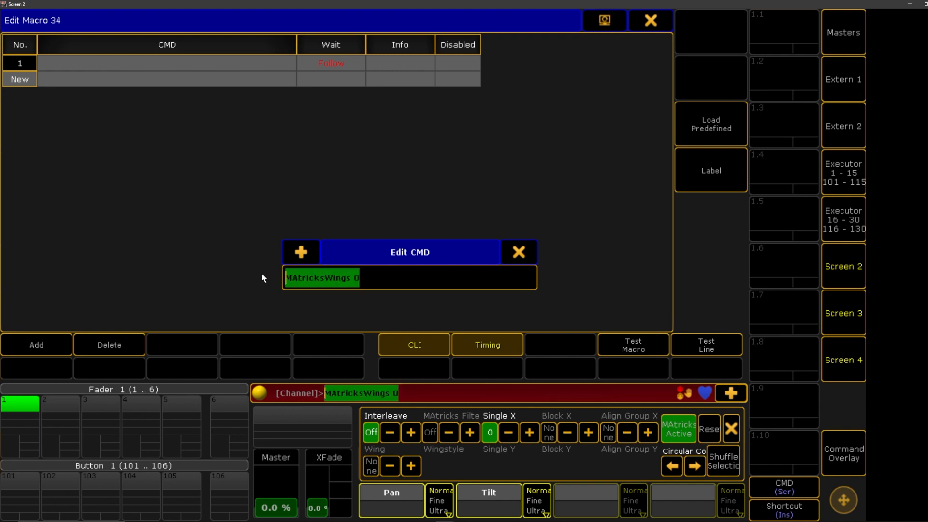
key(Return)
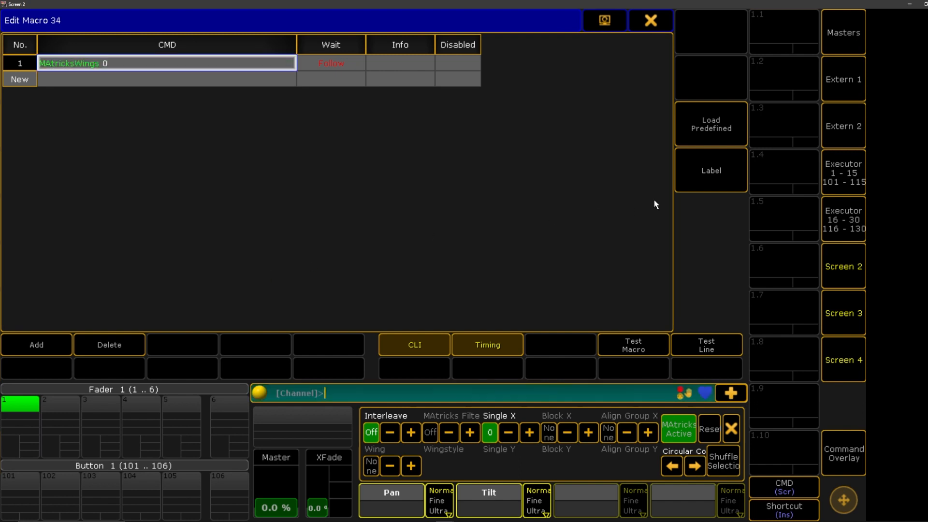
Label macro 34 "Wings 0" and close its editor.
click(707, 172)
text(Wings)
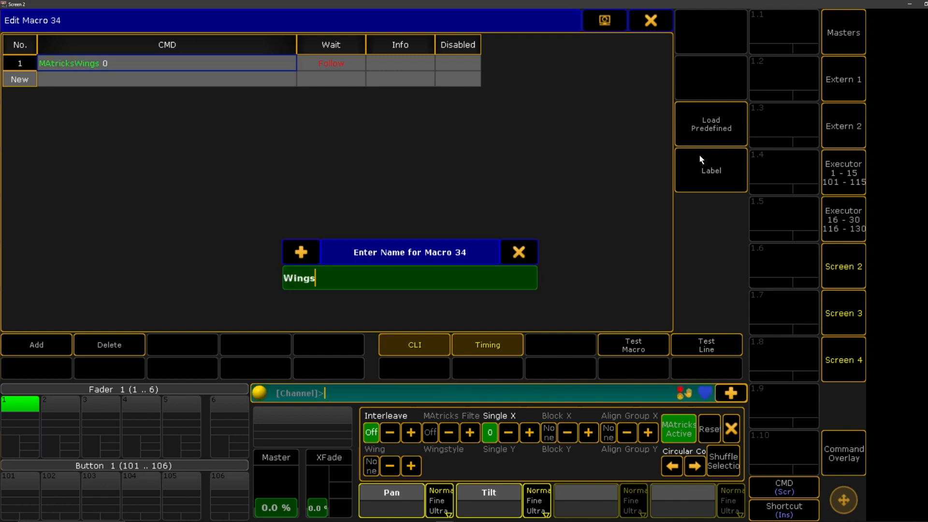
text( 0)
key(Return)
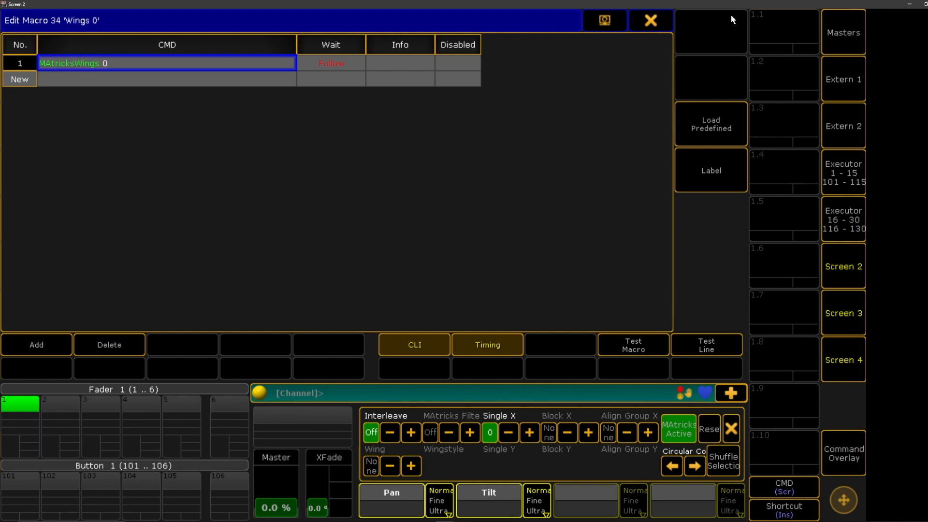
click(651, 19)
Create macro 35 by pasting the copied command into its first line and changing it to MAtricksWings 2.
click(530, 228)
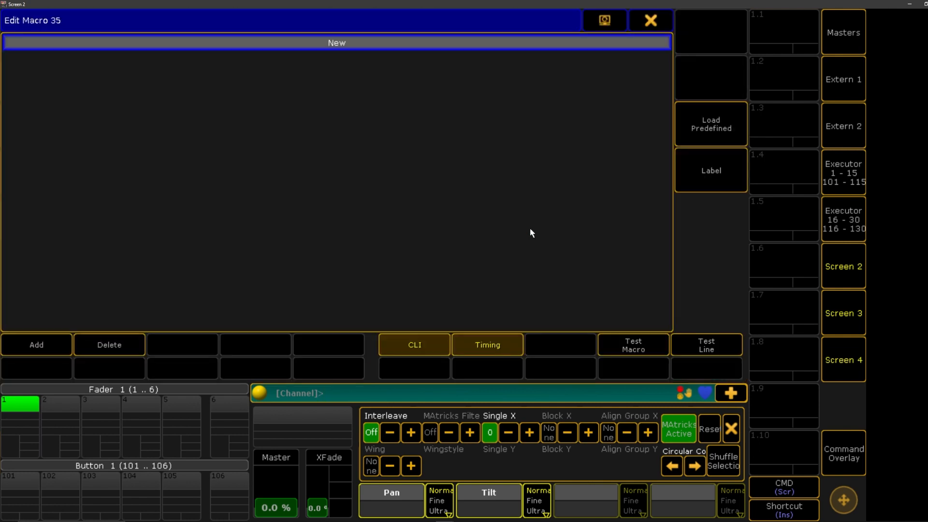
click(45, 349)
key(ctrl+v)
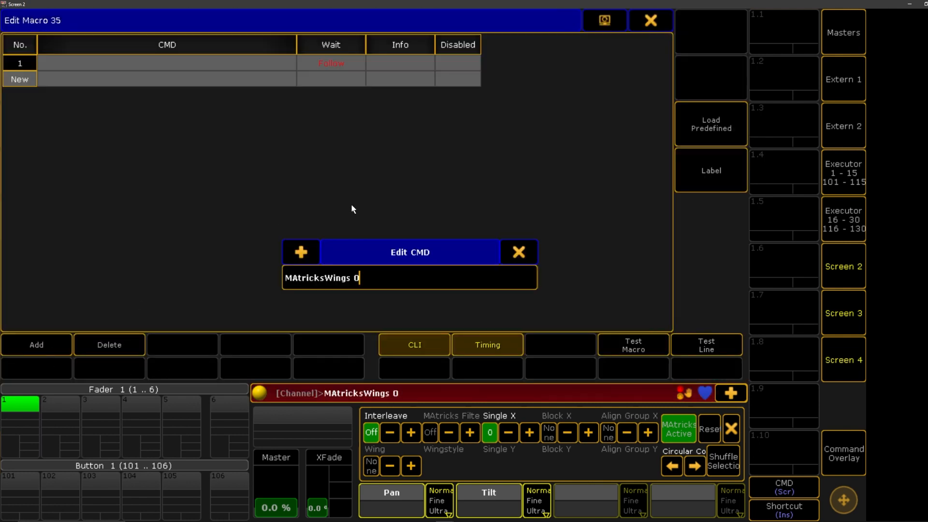
key(BackSpace)
text(2)
key(Return)
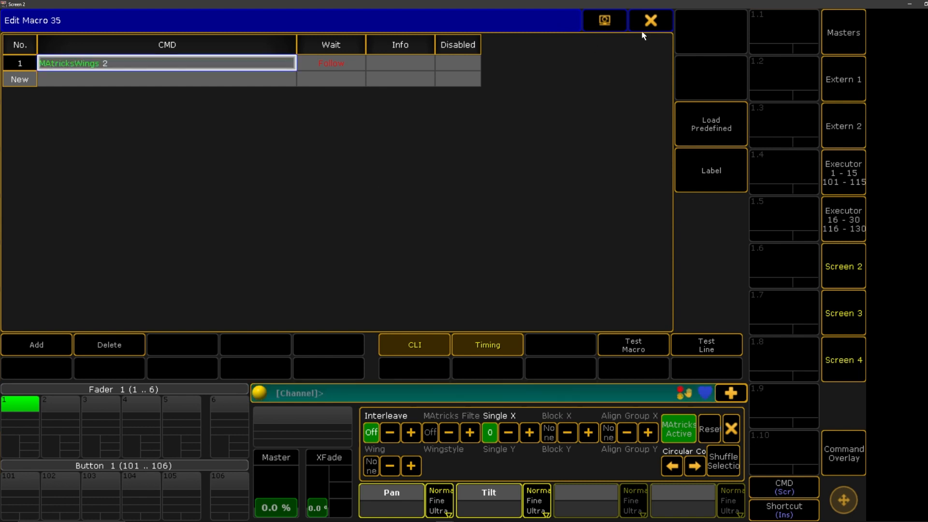
Label macro 35 "Wings of 2" and close its editor.
click(707, 177)
text(Wings of 2)
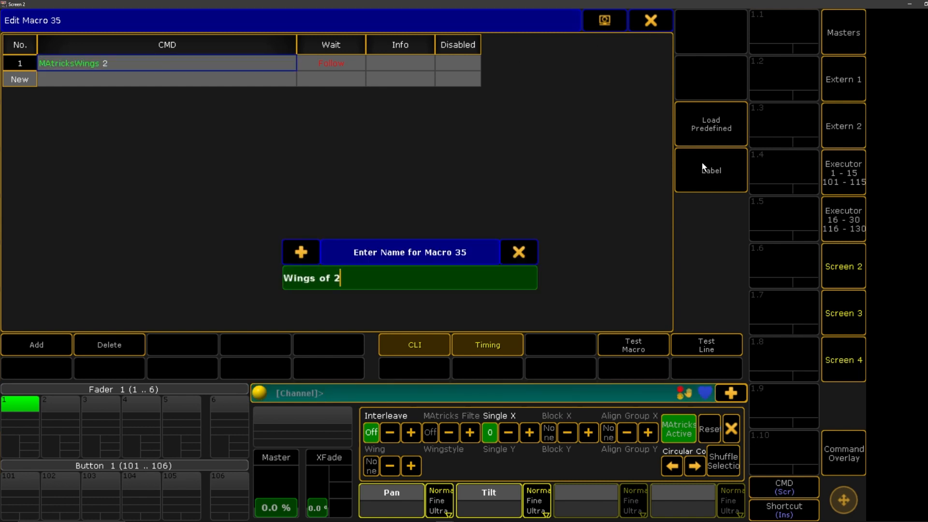
key(Return)
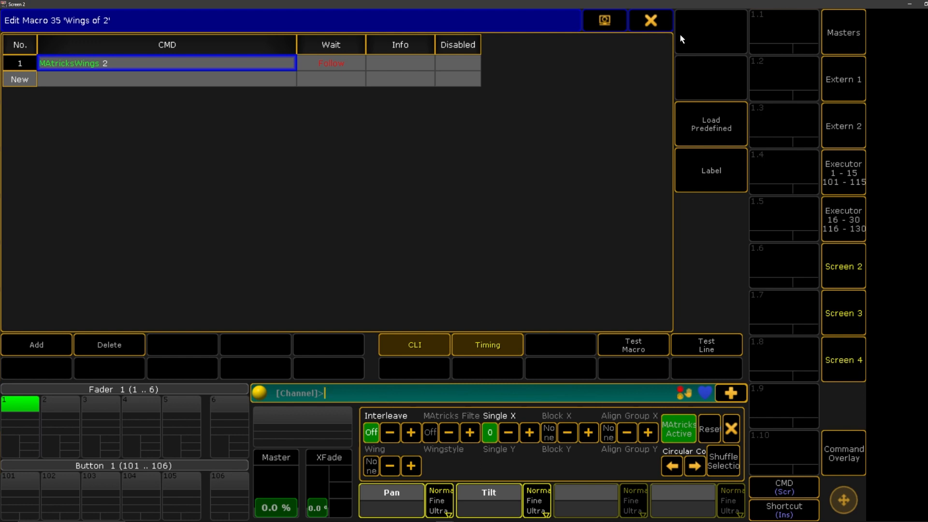
click(651, 20)
Create macro 36 with the first command line MAtricksWings 4, reusing the copied command.
right_click(585, 212)
click(25, 350)
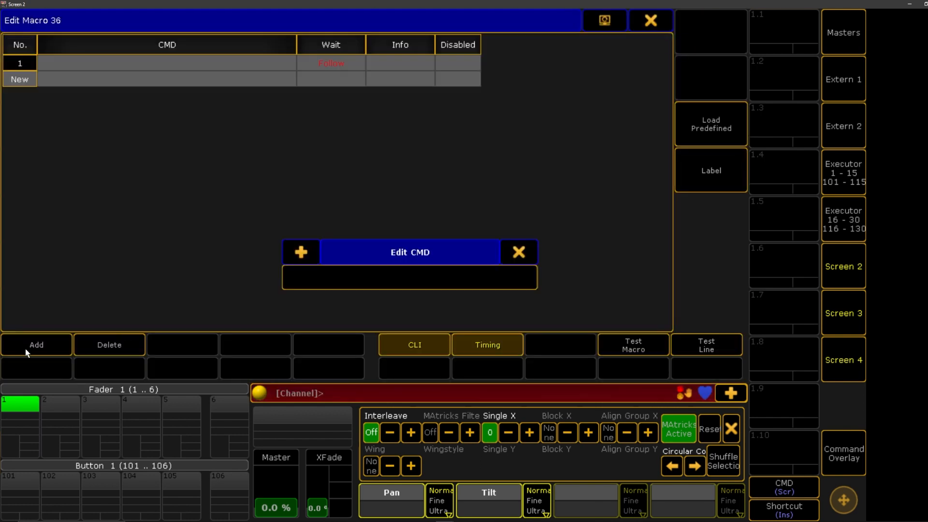
text(MAtricksWings 0)
key(BackSpace)
text(4)
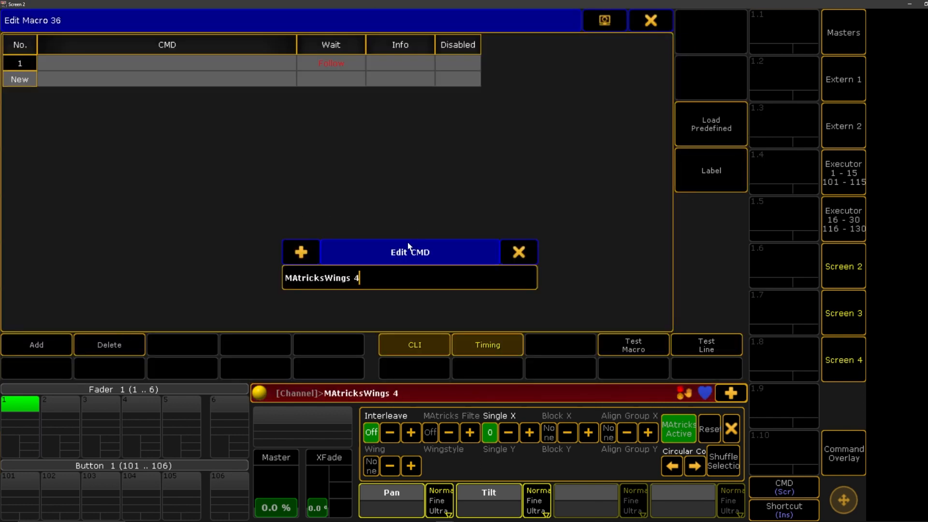
key(Return)
Label macro 36 "Wings of 4" and close its editor.
click(705, 170)
text(Wings of 4)
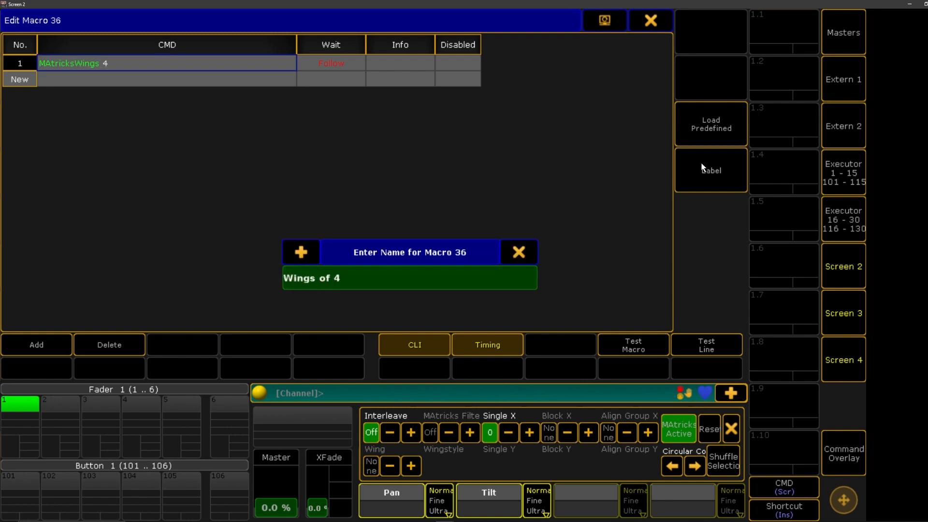
key(Return)
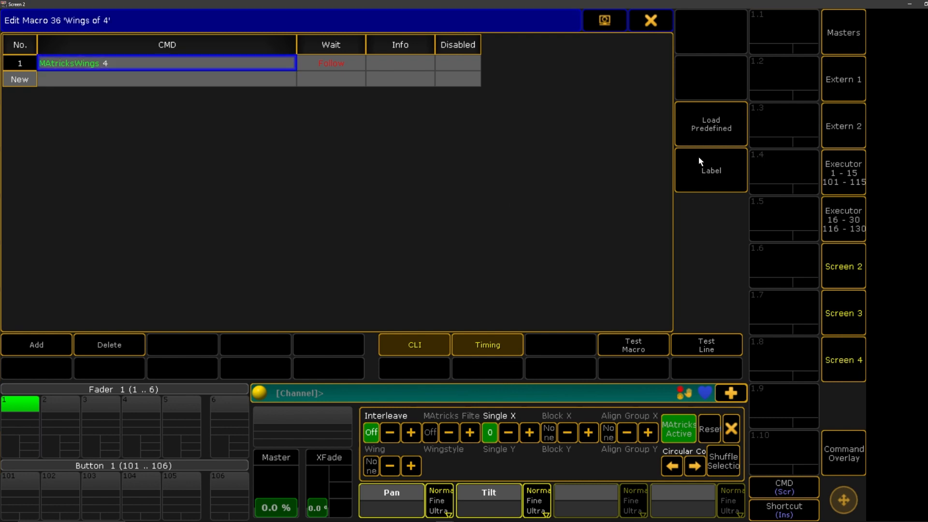
click(650, 20)
Create macro 37 with the first command line MAtricksWings 8, reusing the copied command.
click(620, 217)
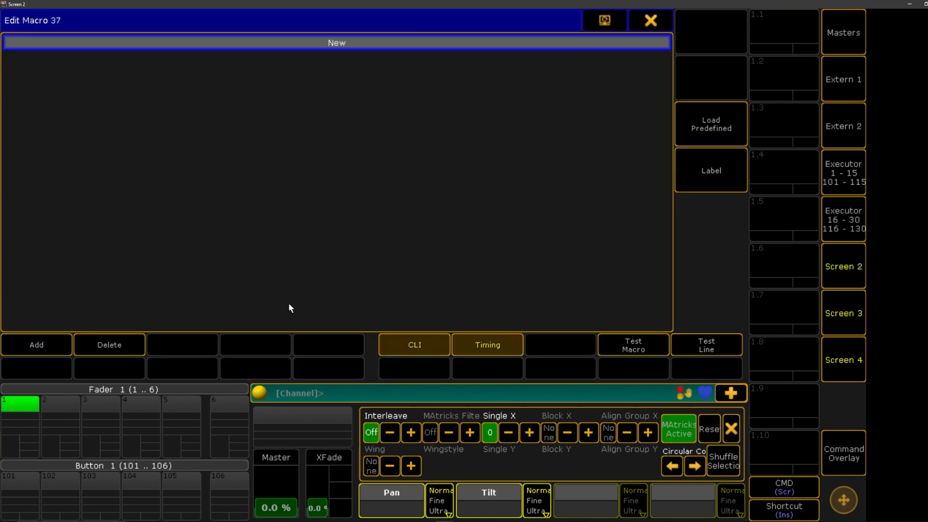
click(54, 351)
text(MAtricksWings )
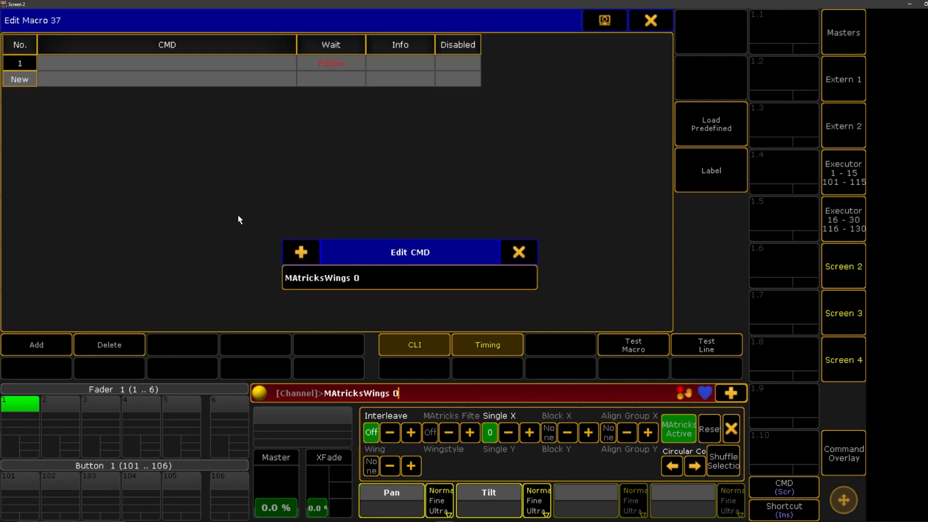
text(8)
key(Return)
Label macro 37 "Wings of 8" and return to the macro pool.
click(698, 167)
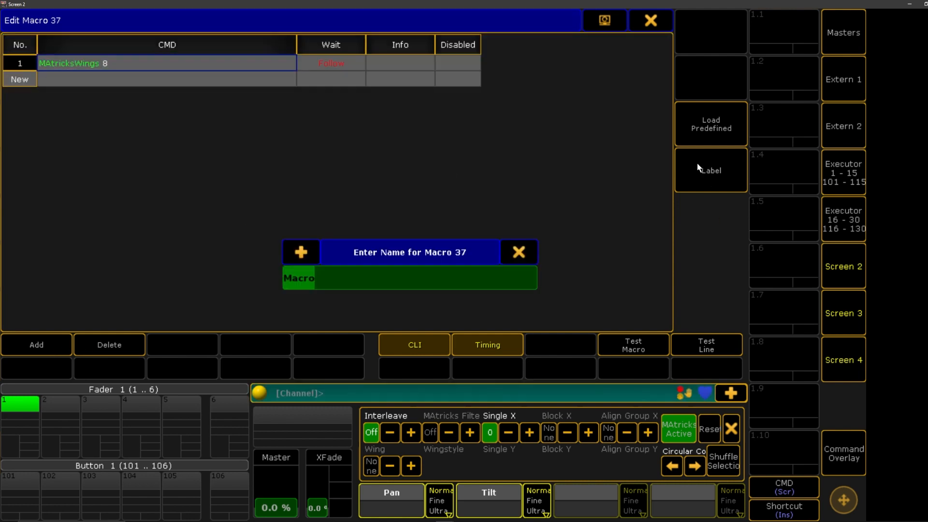
text(Wings of 8)
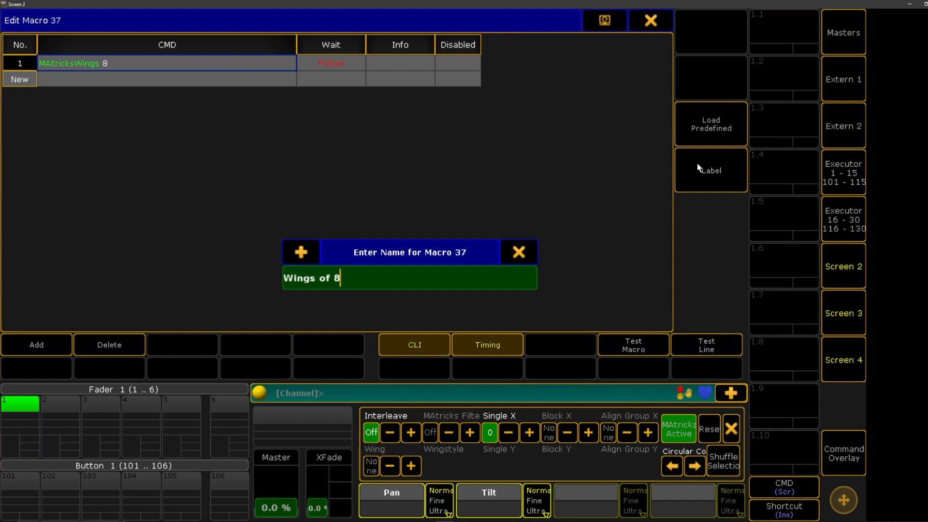
key(Return)
click(666, 28)
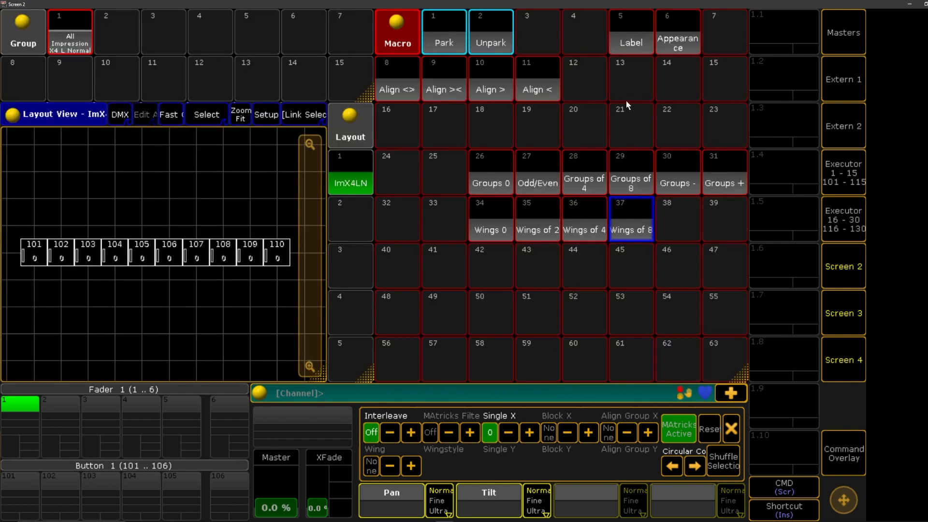
Create macro 38 with the first command line MAtricksWings -, reusing the copied command.
click(677, 210)
click(48, 345)
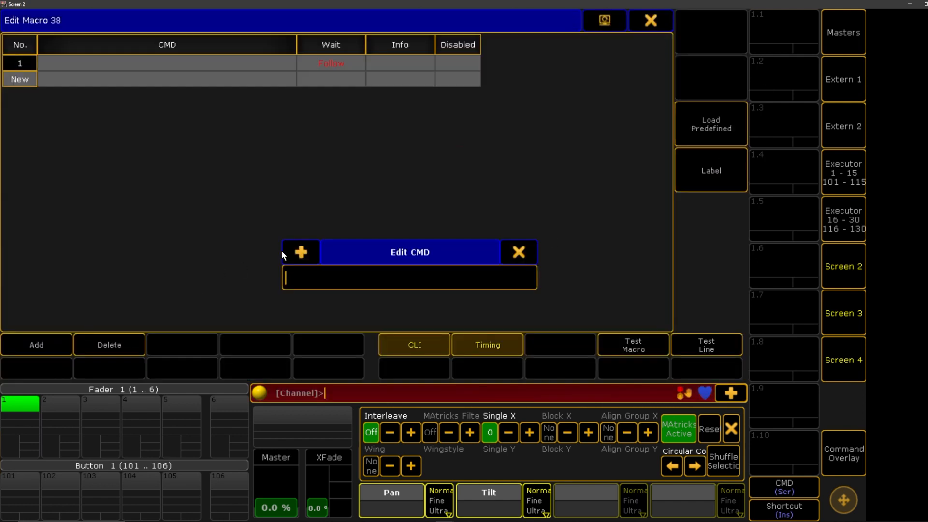
text(MAtricksWings 8)
key(BackSpace)
text(-)
key(Return)
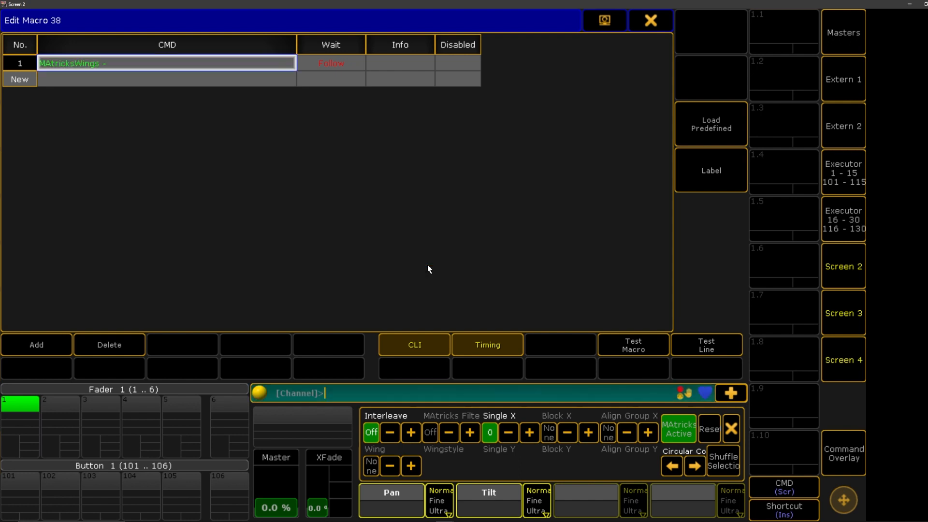
Label macro 38 "Wings -" and return to the macro pool.
click(734, 185)
text(Wings -)
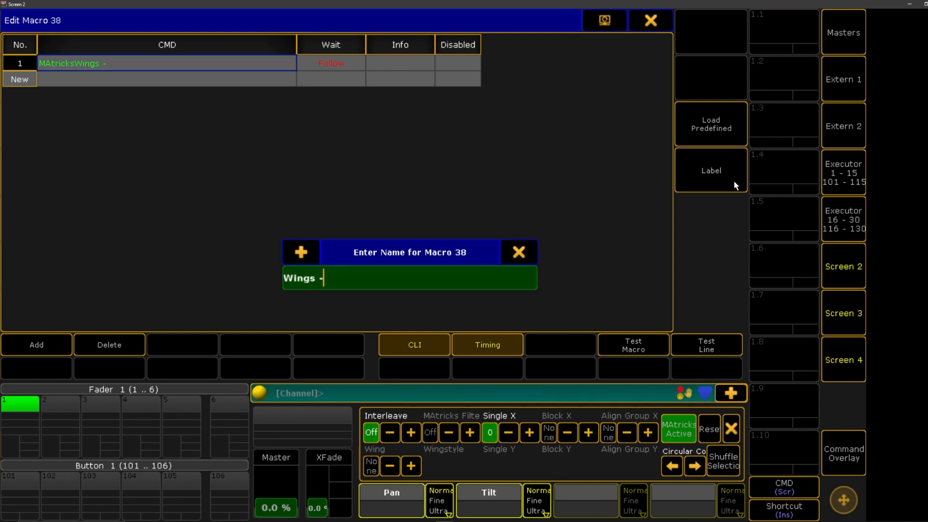
key(Return)
click(658, 20)
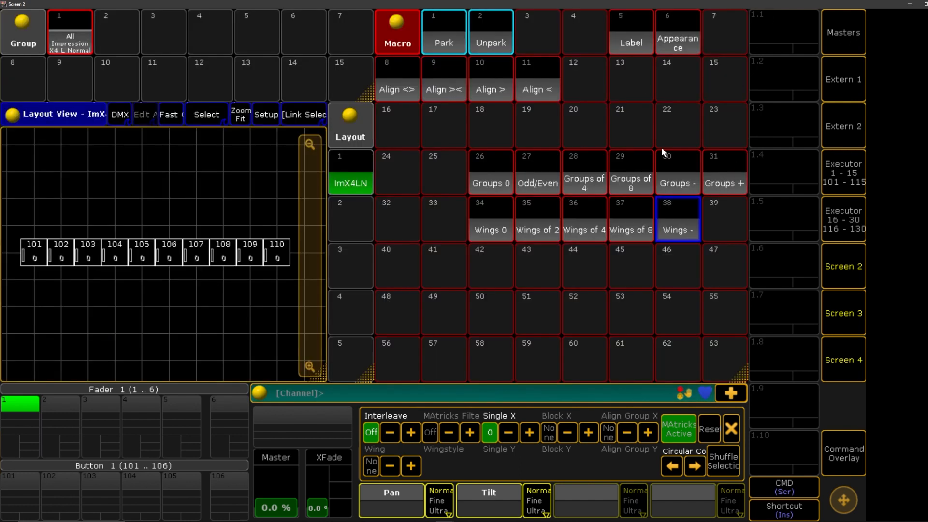
Create macro 39 with the first command line MAtricksWings +.
right_click(724, 218)
right_click(167, 63)
text(MAtricksWings +)
key(Return)
Label macro 39 "Wings +" and close its editor.
click(703, 155)
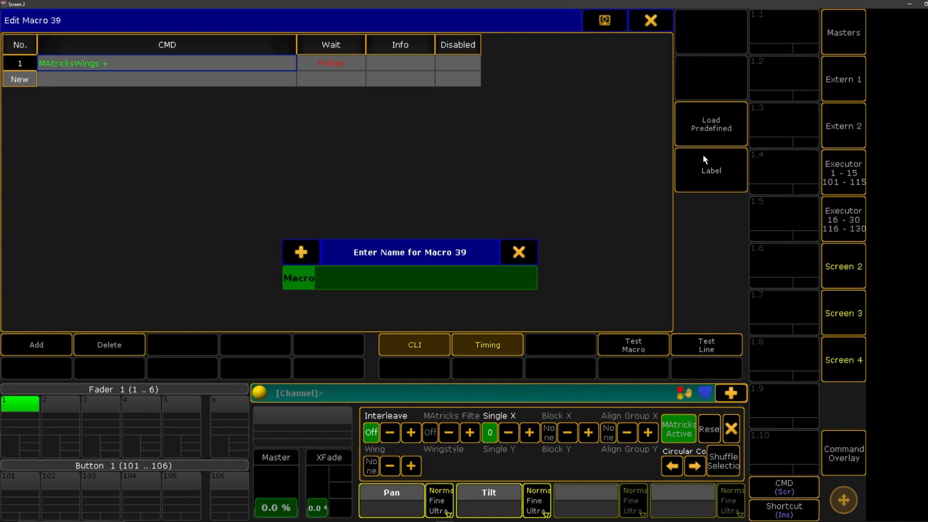
text(Wings +)
key(Return)
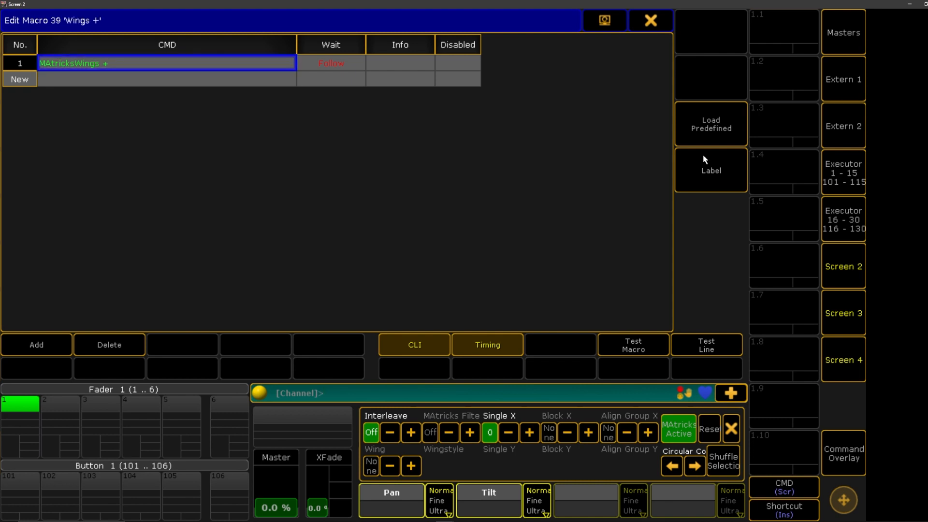
click(651, 21)
Test stepping the MAtricks Wing value up and down with the Wings + and Wings - macros.
click(712, 239)
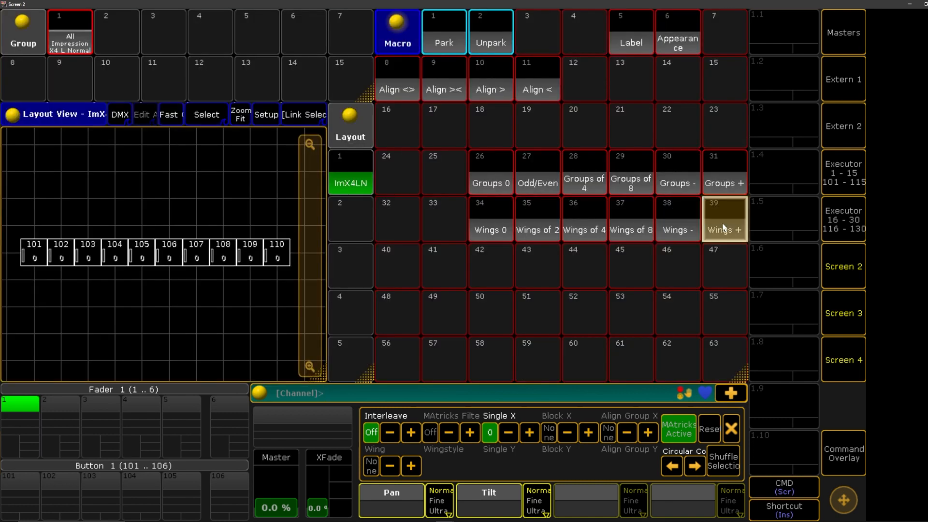
click(689, 227)
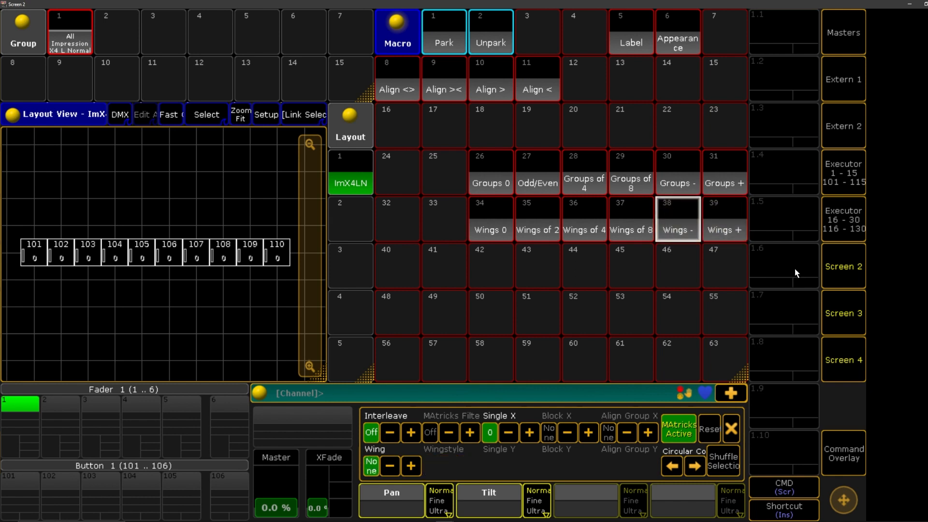
click(727, 230)
click(727, 230)
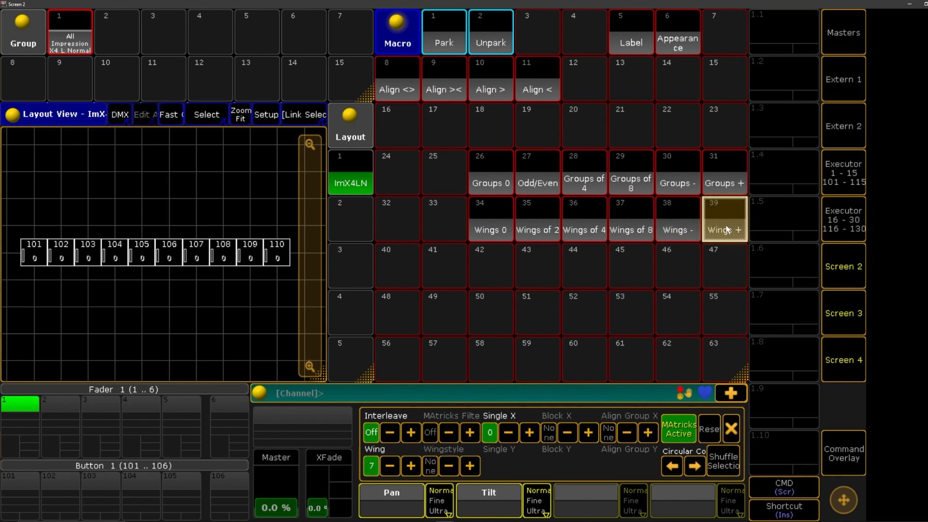
Run the Wings of 2, Wings of 8, Wings of 4 and Wings 0 macros in turn to test them.
click(538, 230)
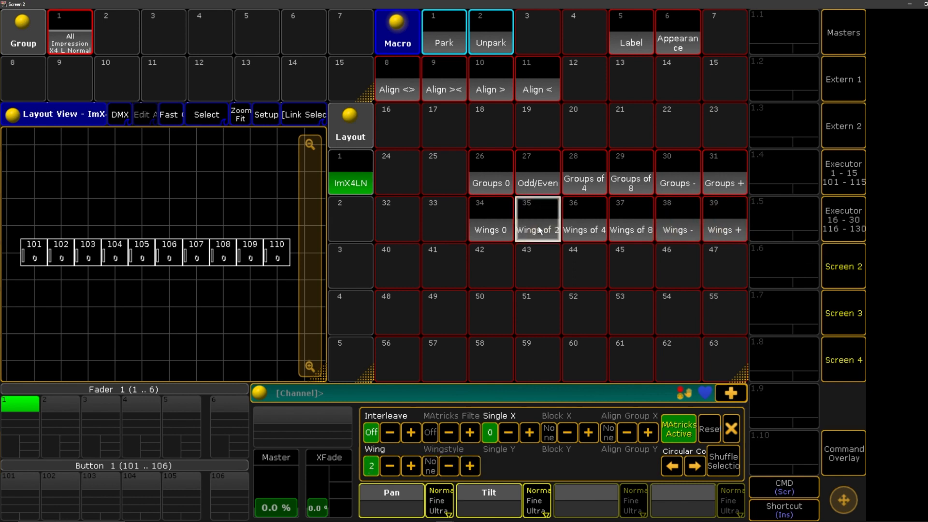
click(645, 223)
click(584, 224)
click(495, 225)
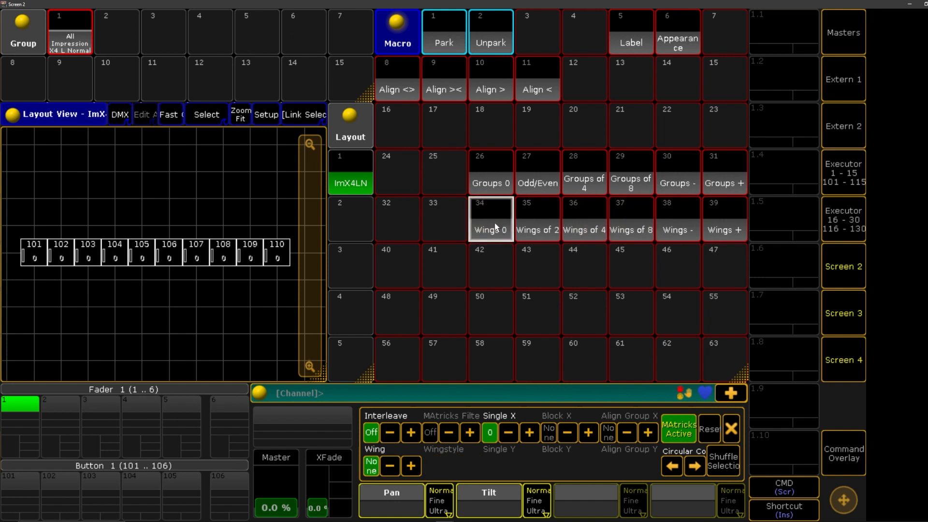
Test the Groups 0, Odd/Even and Groups of 4 macros, finishing by running Groups 0 again.
click(497, 167)
click(537, 176)
click(584, 176)
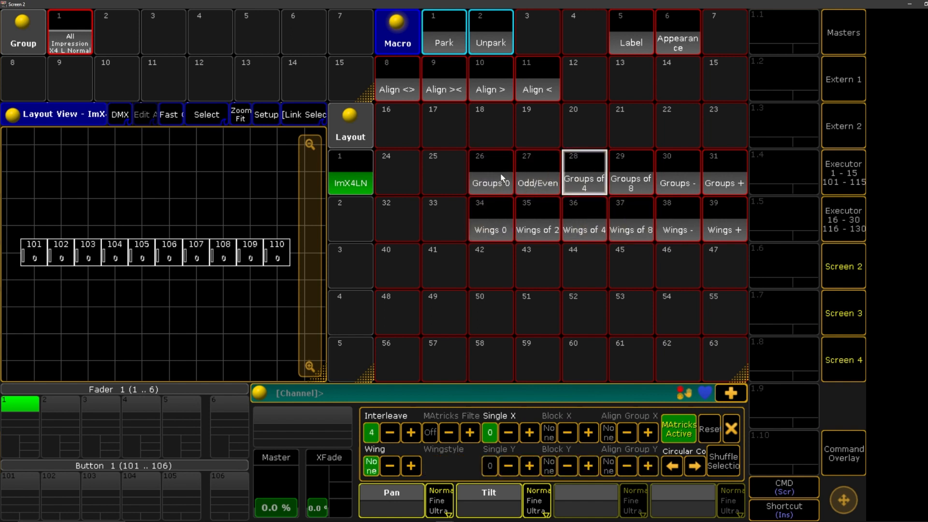
click(501, 177)
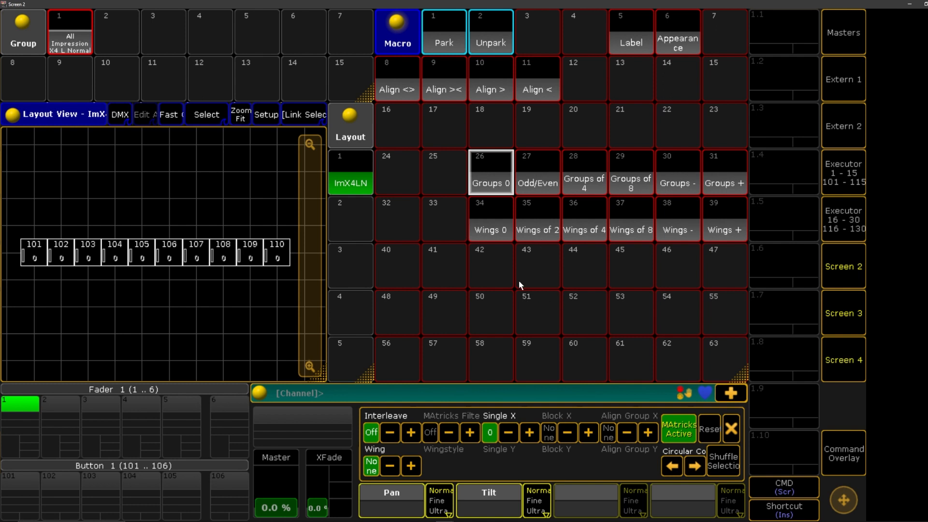
Create macro 42 with the first command line MAtricksBlocks none.
click(487, 263)
click(57, 338)
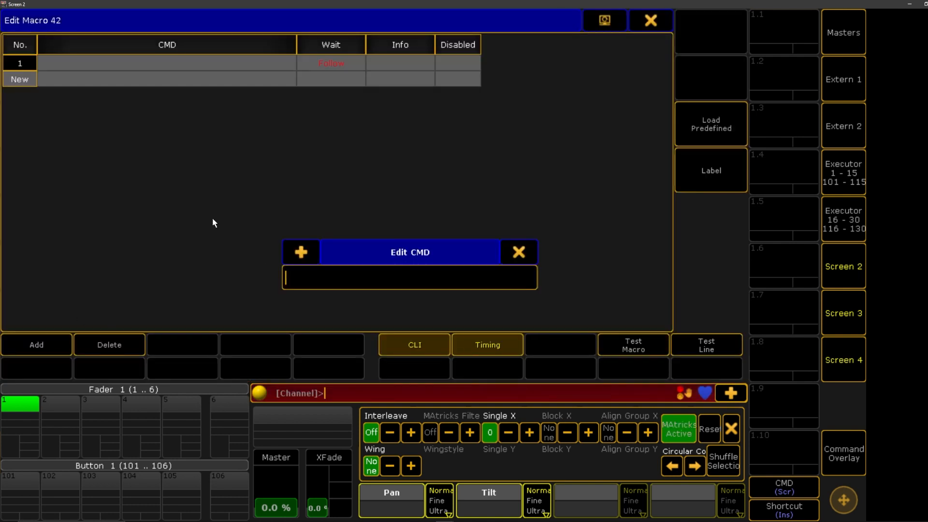
text(MaTricksBlocks )
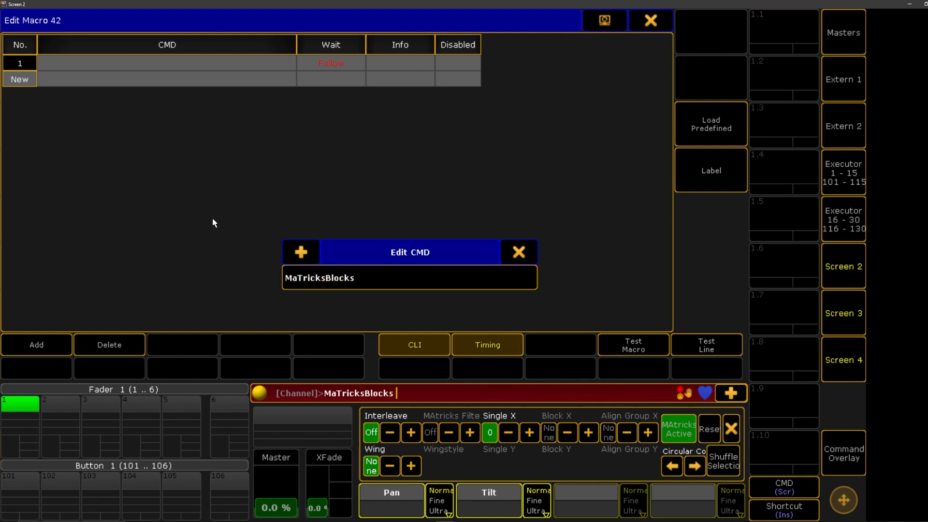
text(n)
key(BackSpace)
text(none)
key(Return)
Label macro 42 "Blocks of 0" and close its editor.
click(705, 169)
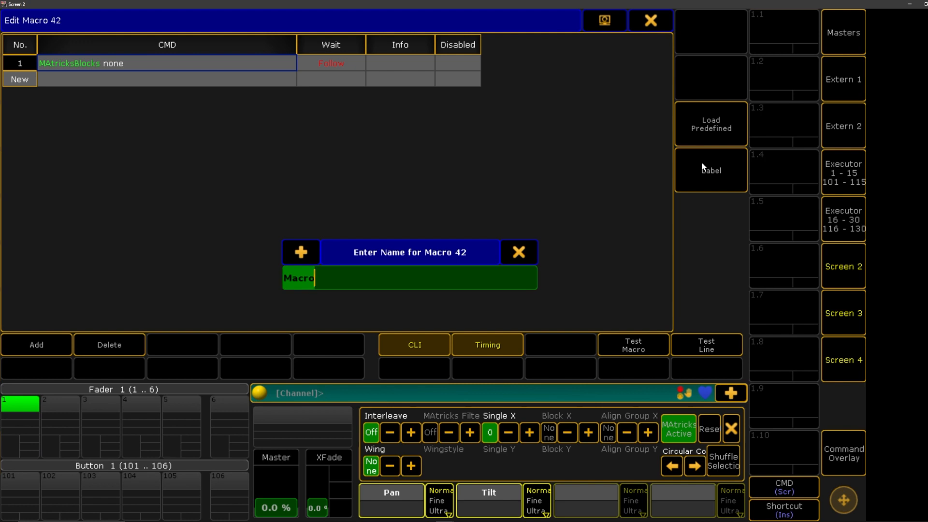
text(Blocks )
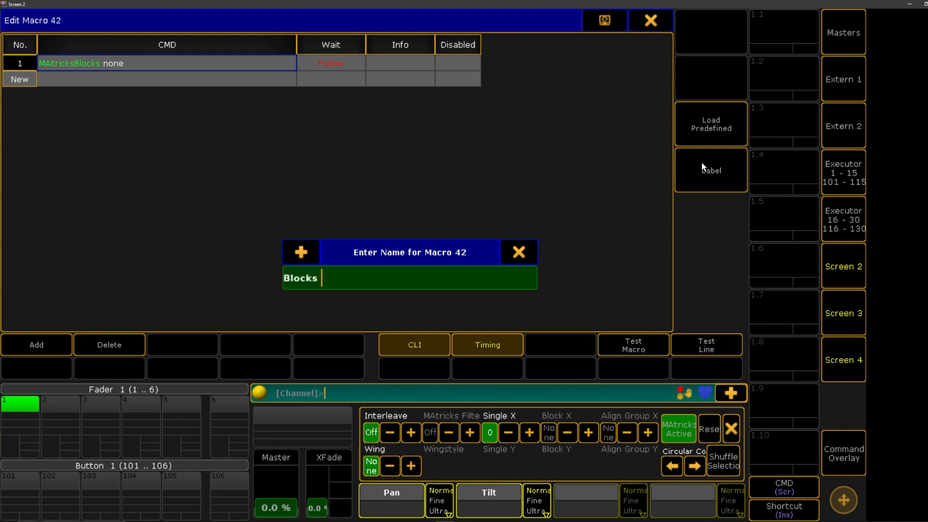
text(of 0)
key(Return)
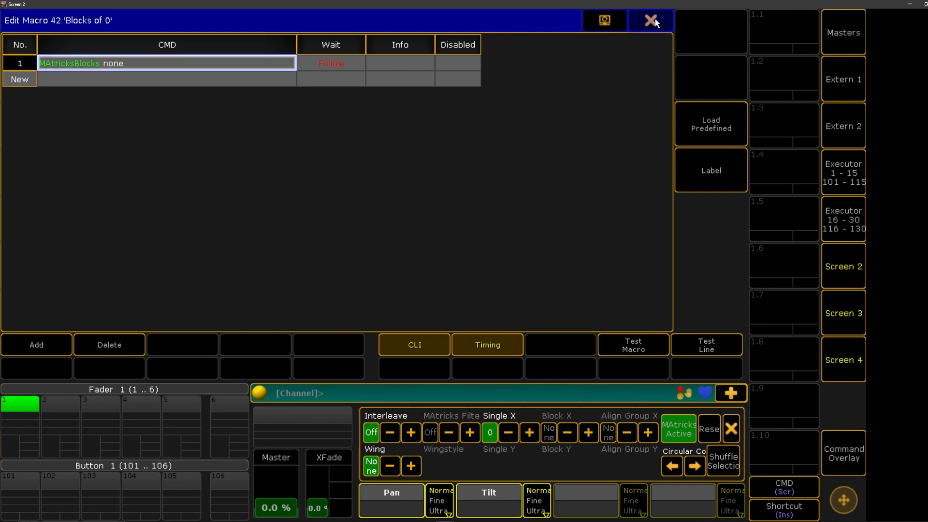
click(654, 21)
Relabel macro 42 as "Blocks 0" and close its editor.
click(496, 270)
click(696, 170)
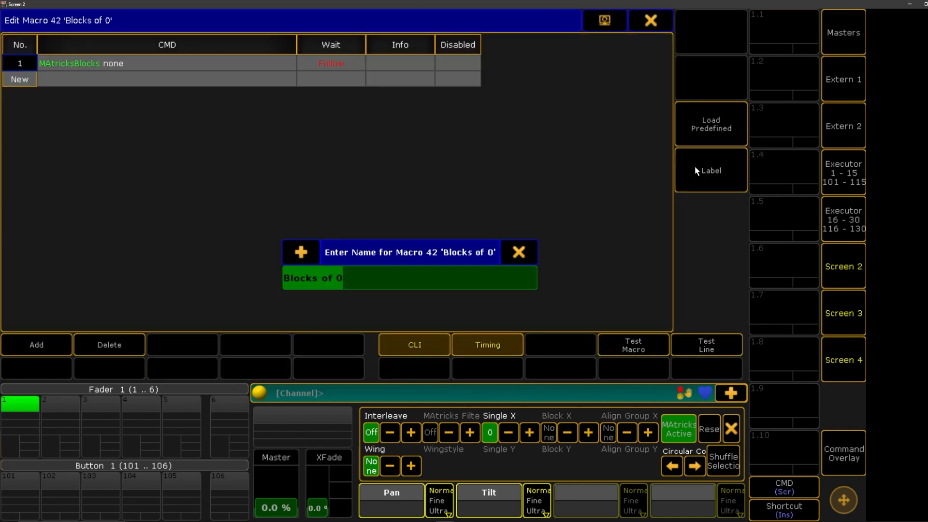
text(Blocks 0)
key(Return)
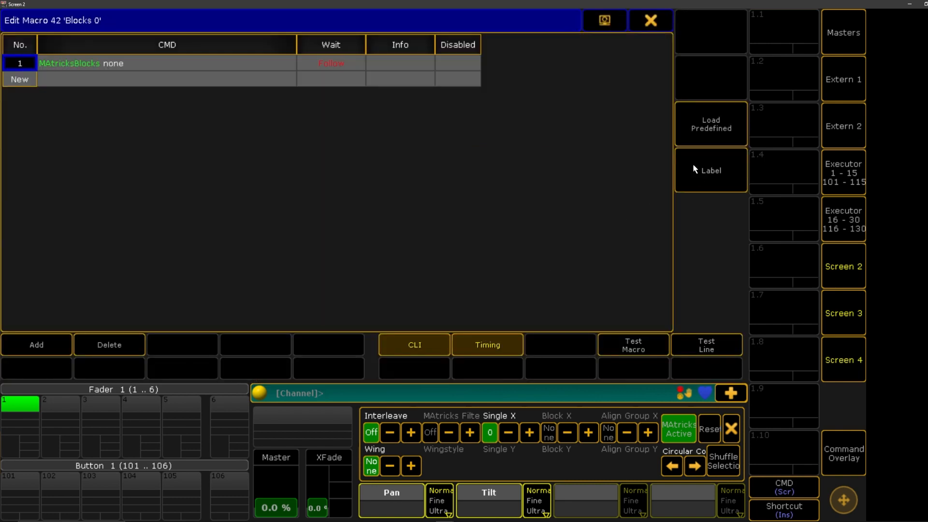
click(651, 20)
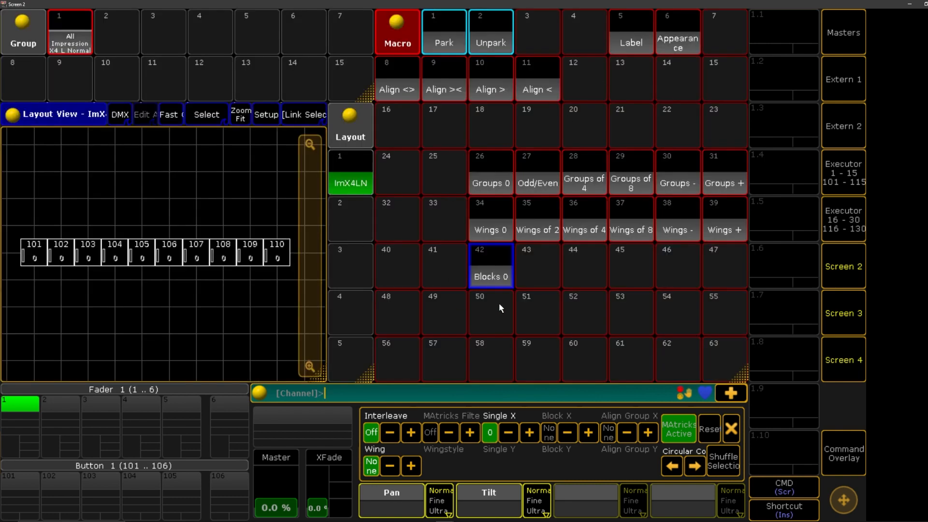
Copy the MAtricksBlocks none command text from the first line of macro 42 and leave its editor without changes.
click(497, 276)
click(197, 67)
key(ctrl+c)
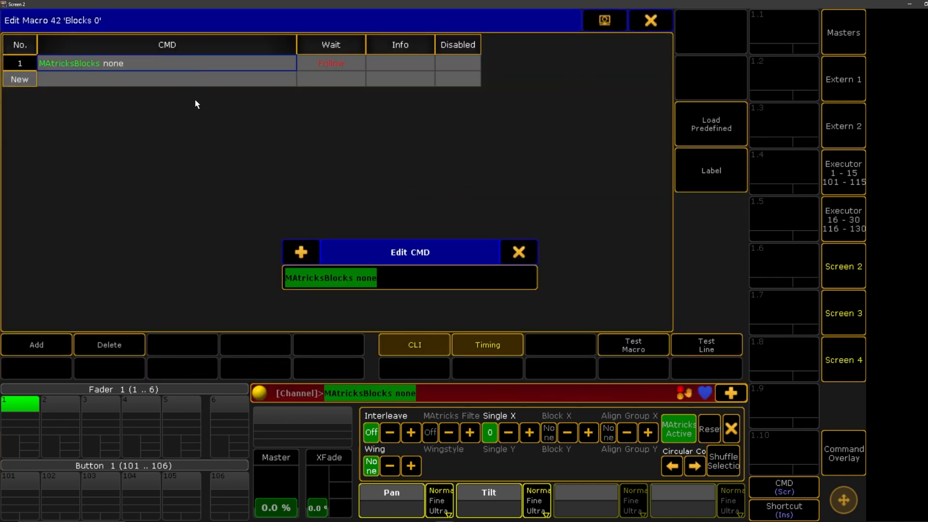
key(Escape)
key(Escape)
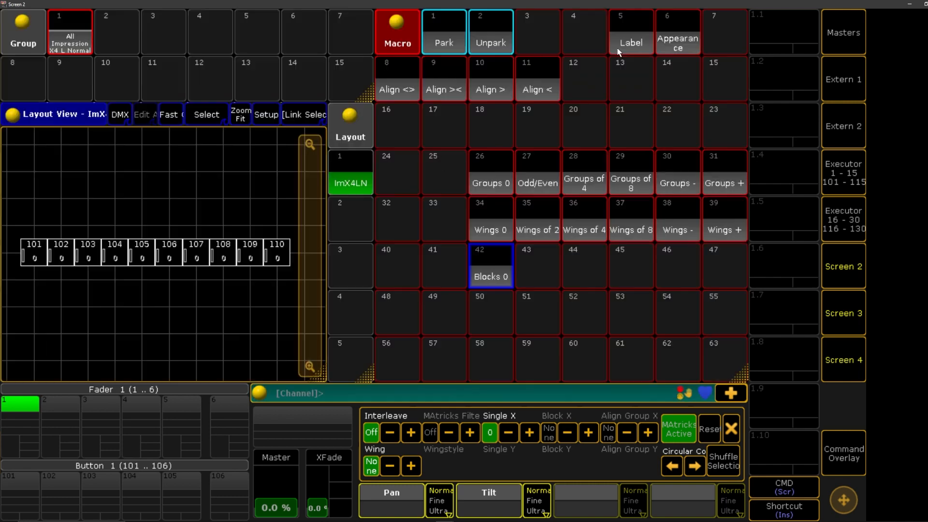
click(541, 268)
key(ctrl+v)
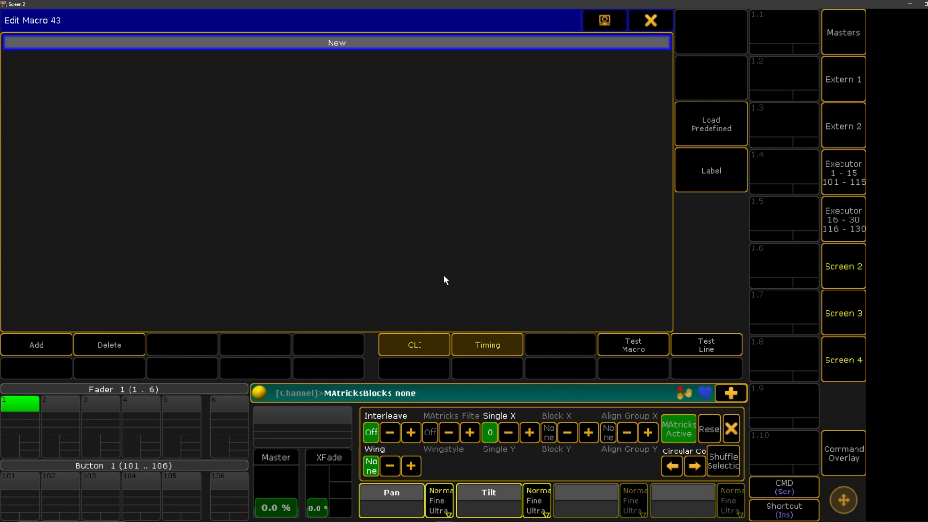
key(Escape)
Give macro 43 the first command line MAtricksBlocks 2, reusing the copied text, and close its editor.
click(530, 272)
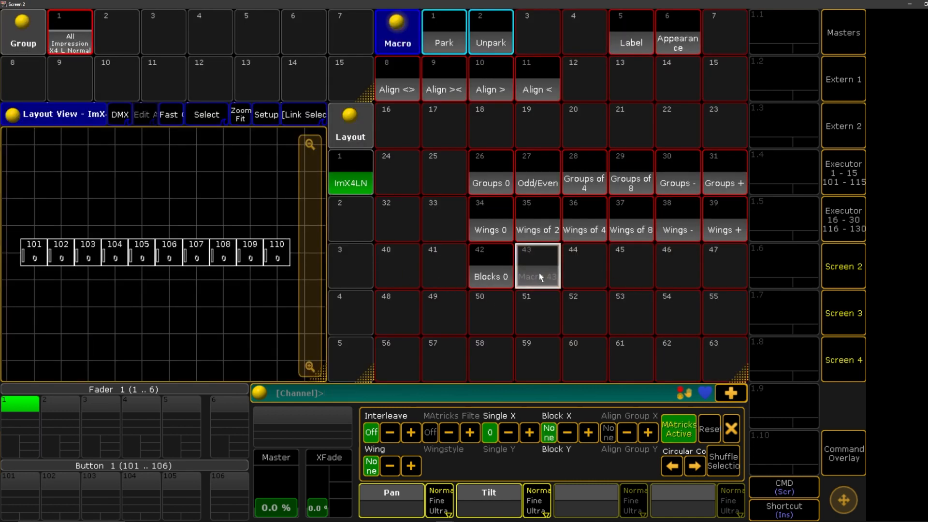
click(540, 277)
click(54, 338)
key(ctrl+v)
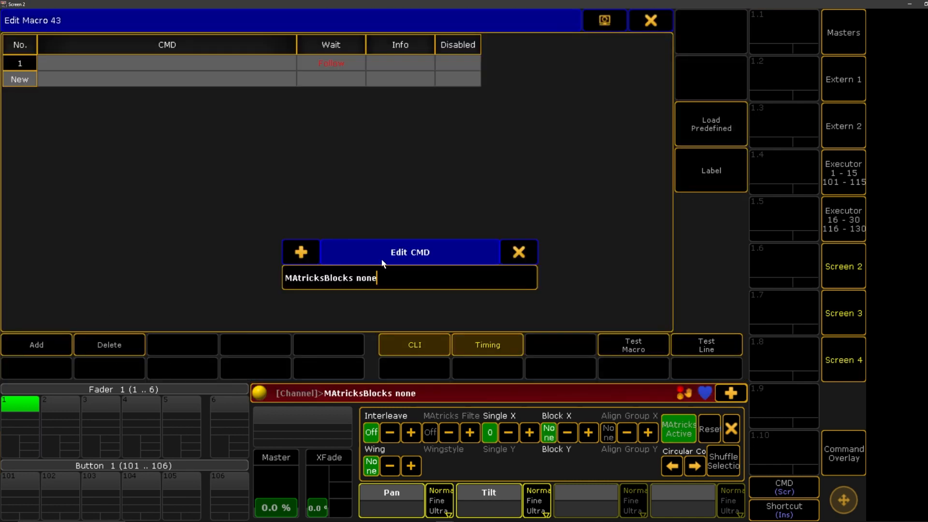
key(BackSpace)
key(BackSpace)
key(BackSpace)
key(BackSpace)
text(2)
key(Return)
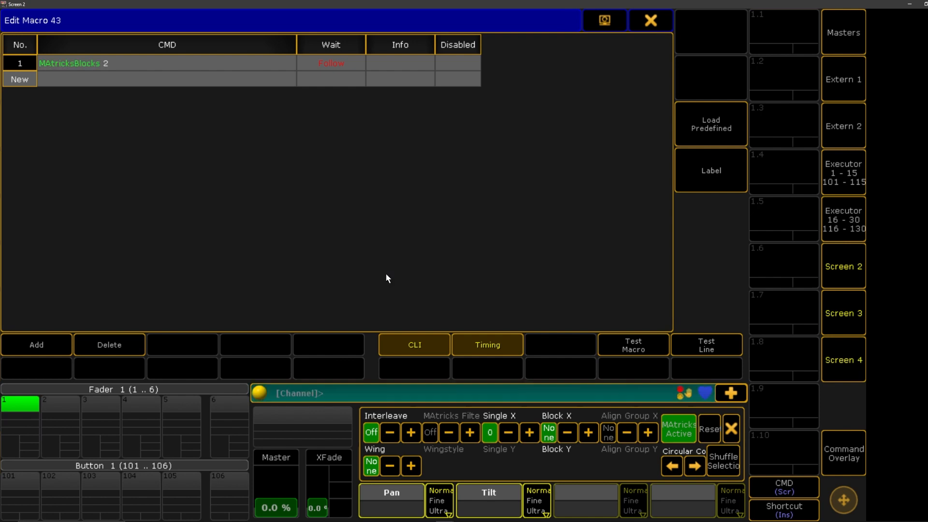
click(659, 18)
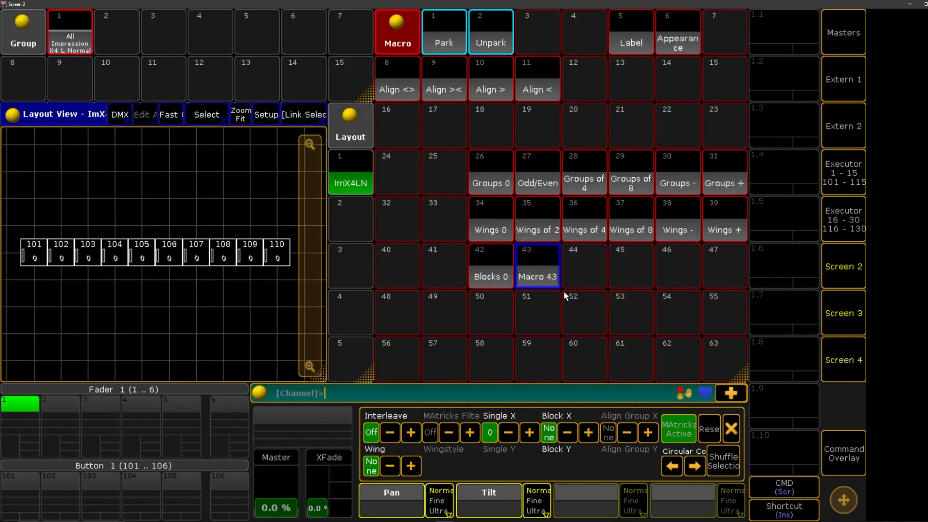
Label macro 43 "Blocks of 2".
click(541, 273)
click(659, 17)
click(535, 264)
text(Blocks of 2)
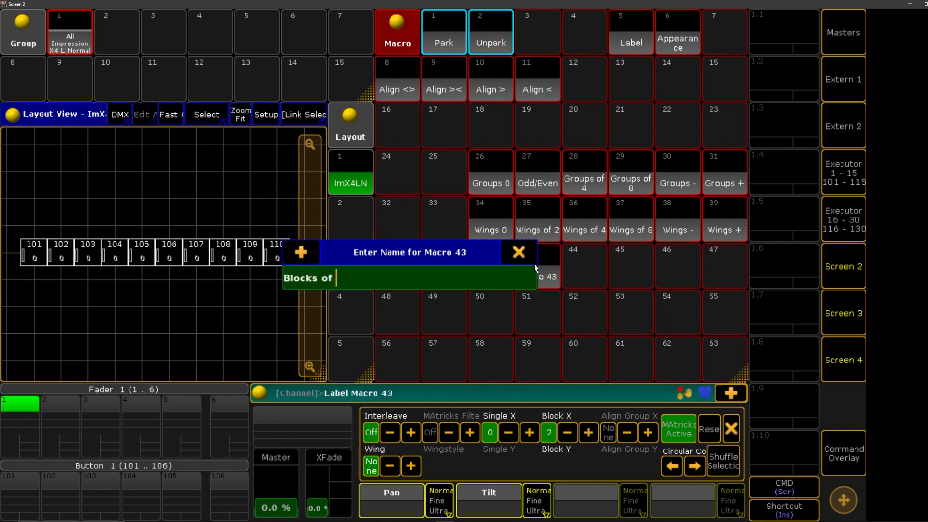
key(Return)
Create macro 44 with the first command line MAtricksBlocks 4, adapting the copied command text.
click(570, 261)
key(ctrl+v)
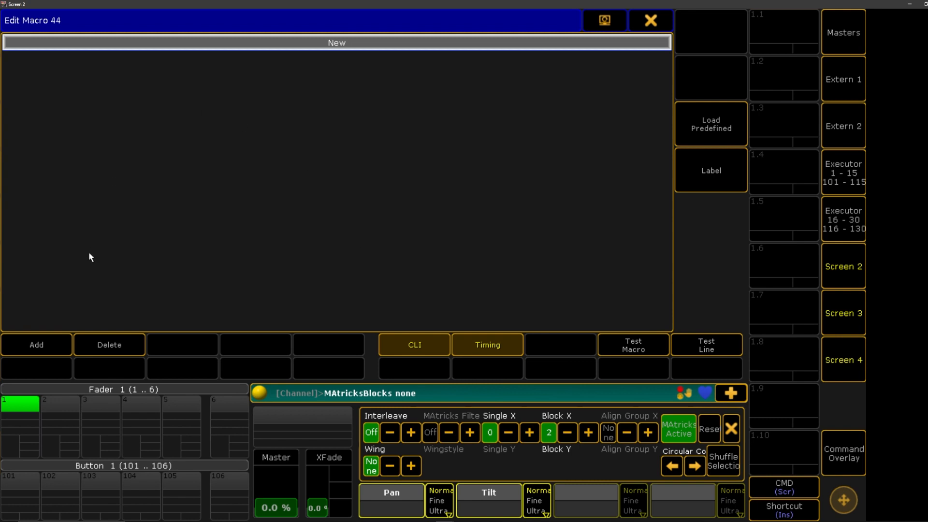
right_click(106, 241)
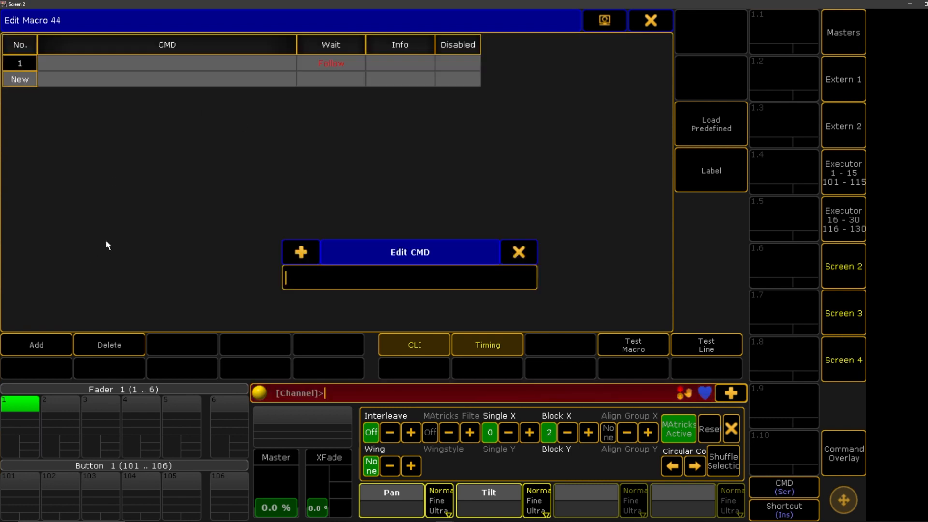
key(ctrl+v)
key(BackSpace)
key(BackSpace)
key(BackSpace)
key(BackSpace)
key(BackSpace)
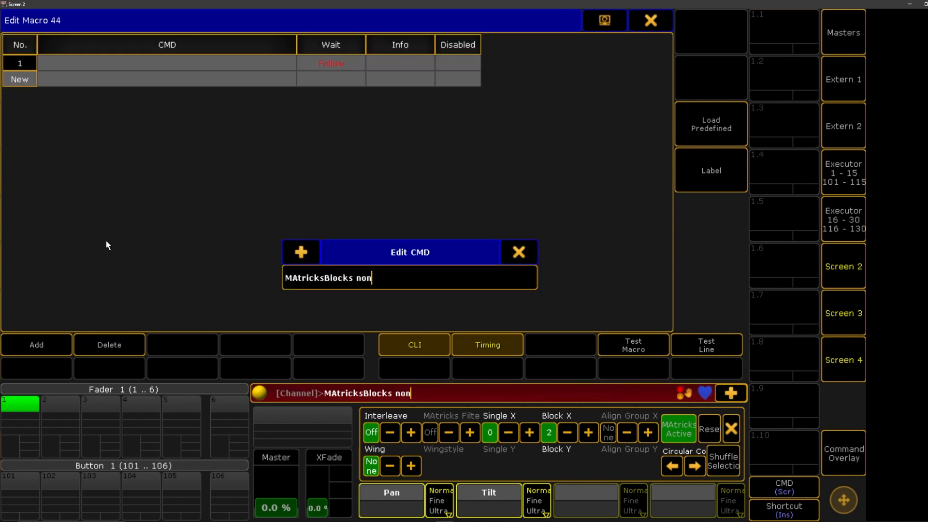
text(4)
key(Return)
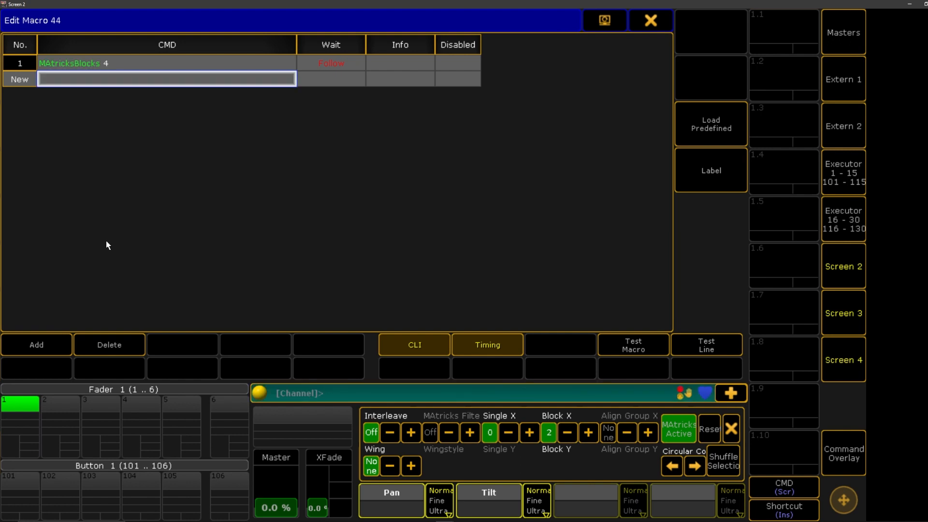
Label macro 44 "Blocks of 4" and close its editor.
click(710, 169)
text(Bloc)
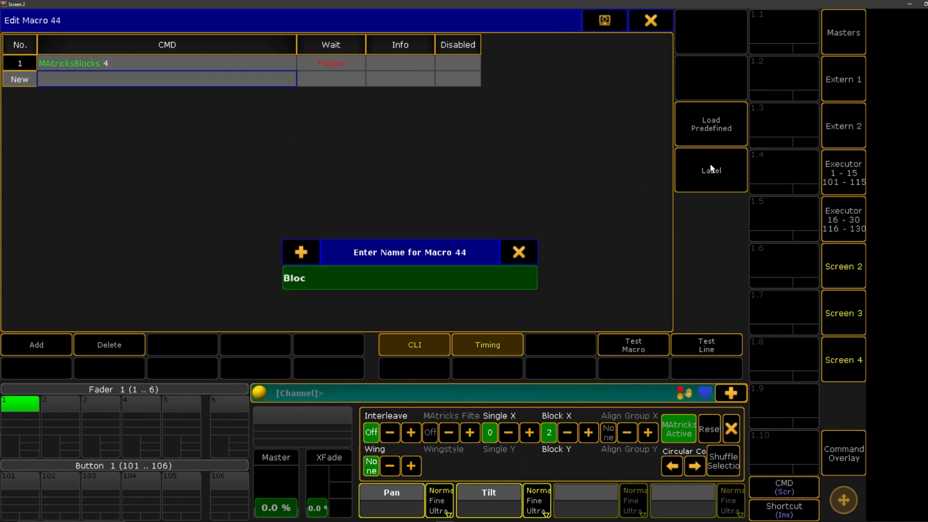
text(ks of 4)
key(Return)
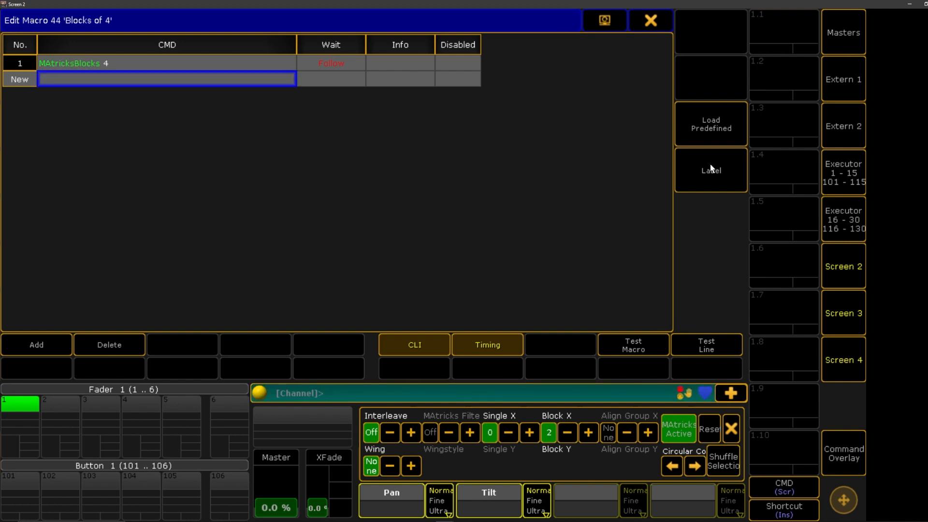
click(659, 25)
Create macro 45 with the first command line MAtricksBlocks 8, adapting the copied command text.
click(622, 274)
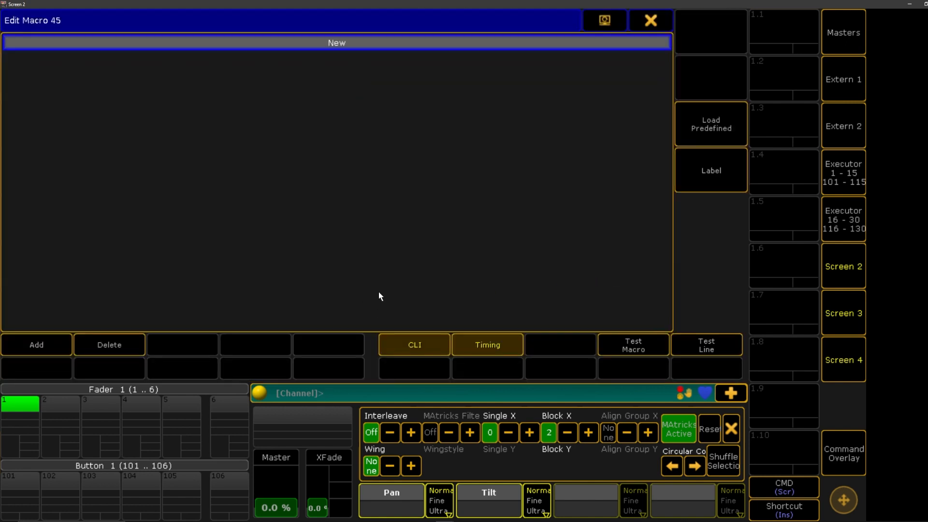
click(36, 345)
text(MAtricksBlocks non)
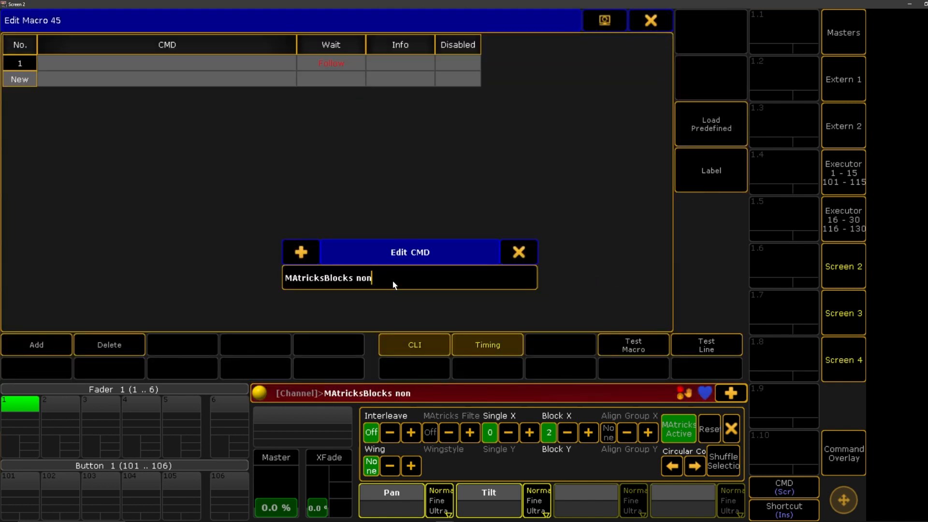
key(BackSpace)
key(BackSpace)
key(BackSpace)
text(8)
key(Return)
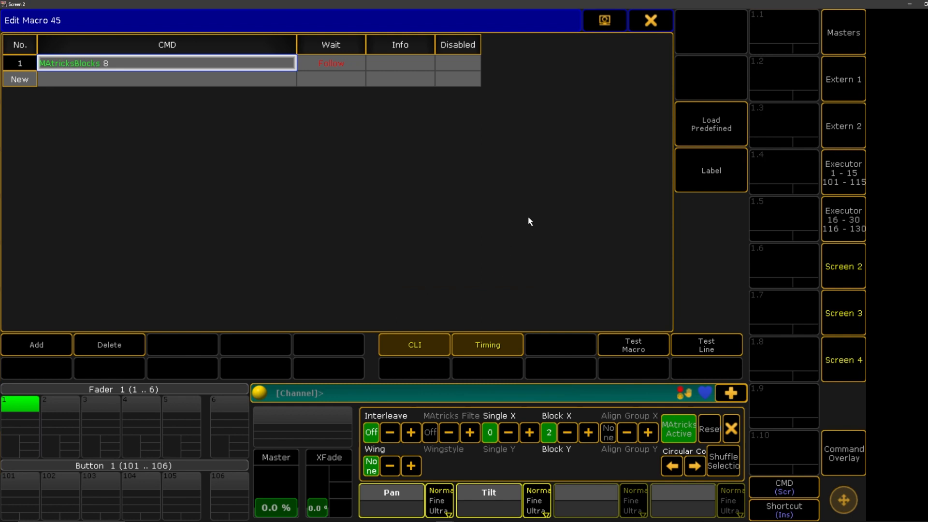
Label macro 45 "Blocks of 8" and close its editor.
click(692, 172)
text(Blocks of 8)
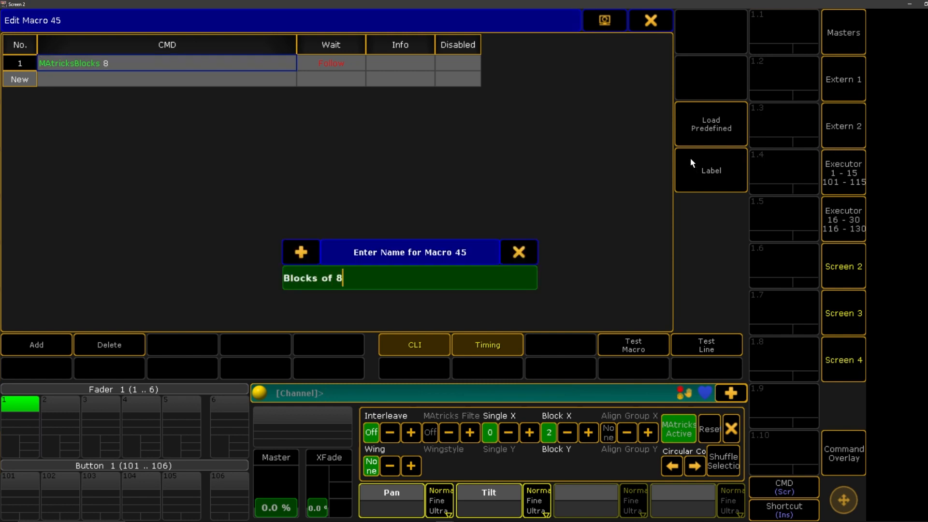
key(Return)
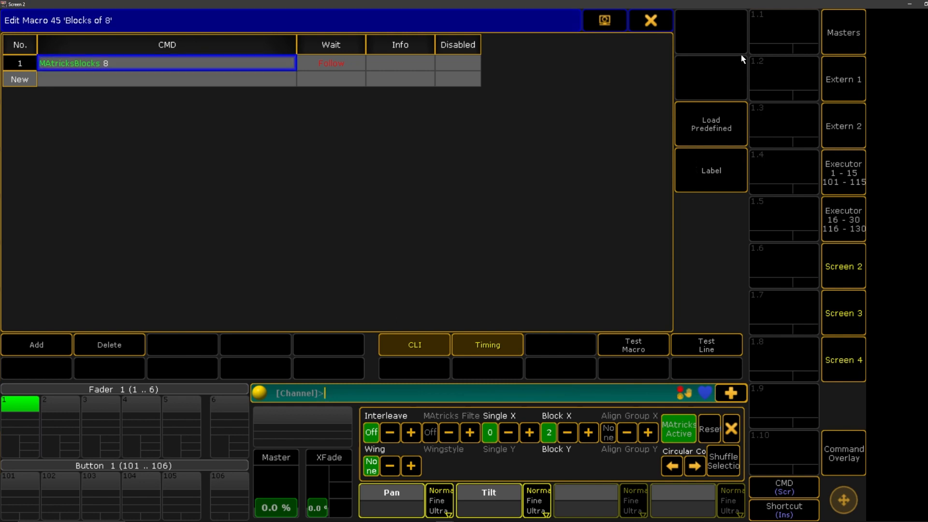
click(652, 22)
Create macro 46 with the first command line MAtricksBlocks -, adapting the copied command text.
click(675, 257)
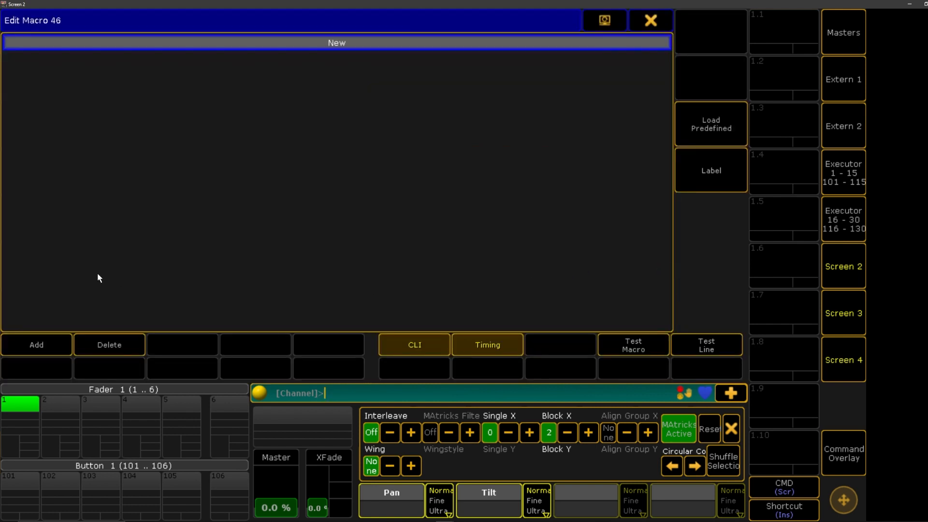
click(37, 344)
key(ctrl+v)
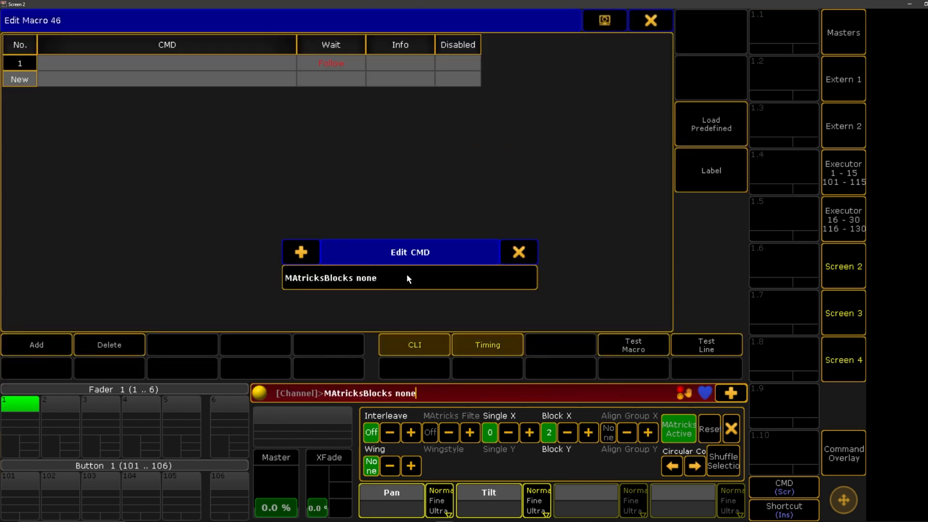
key(BackSpace)
key(BackSpace)
key(BackSpace)
key(BackSpace)
text(-)
key(Return)
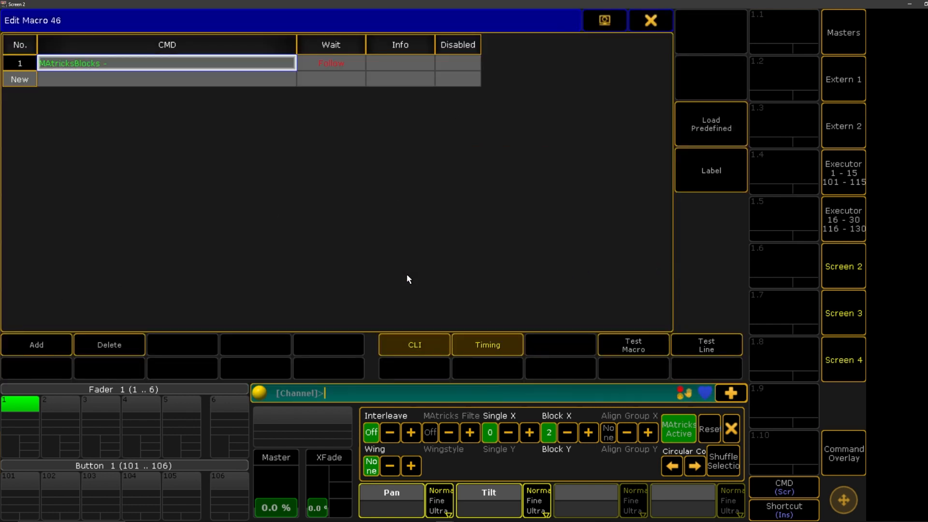
Label macro 46 "Blocks -" and close its editor.
click(719, 172)
text(Blocks)
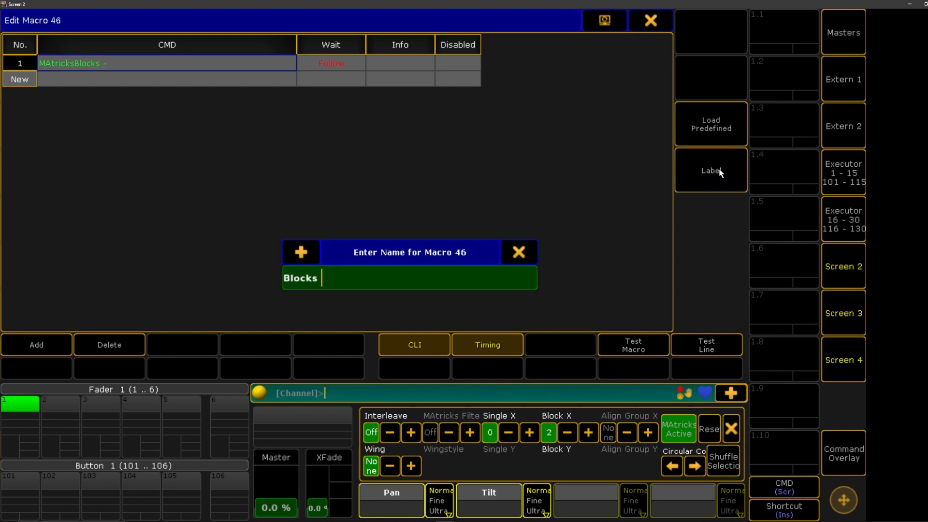
key(Return)
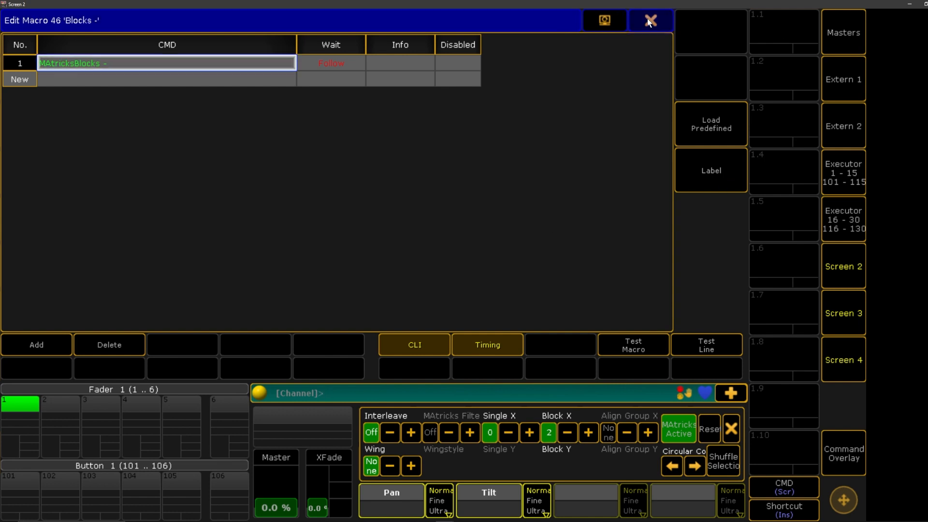
click(649, 20)
Create macro 47 with the first command line MAtricksBlocks +, adapting the copied command text.
click(715, 267)
click(40, 350)
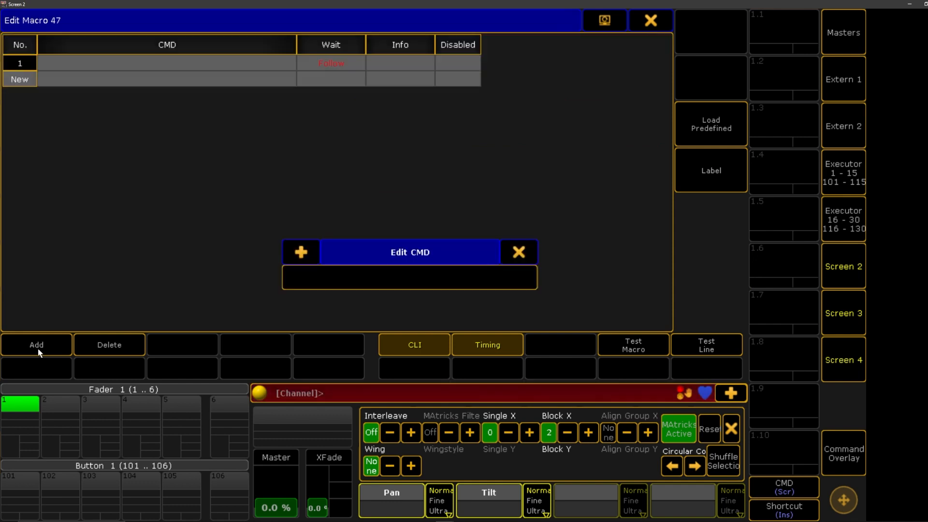
text(MAtricksBlocks none)
key(BackSpace)
key(BackSpace)
key(BackSpace)
key(BackSpace)
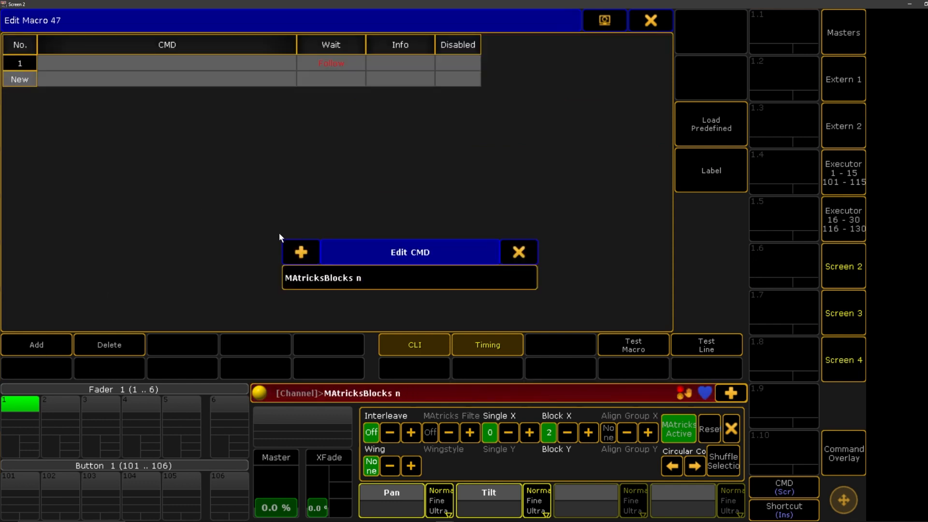
text(+)
key(Return)
Label macro 47 "Blocks +" and close its editor.
click(676, 167)
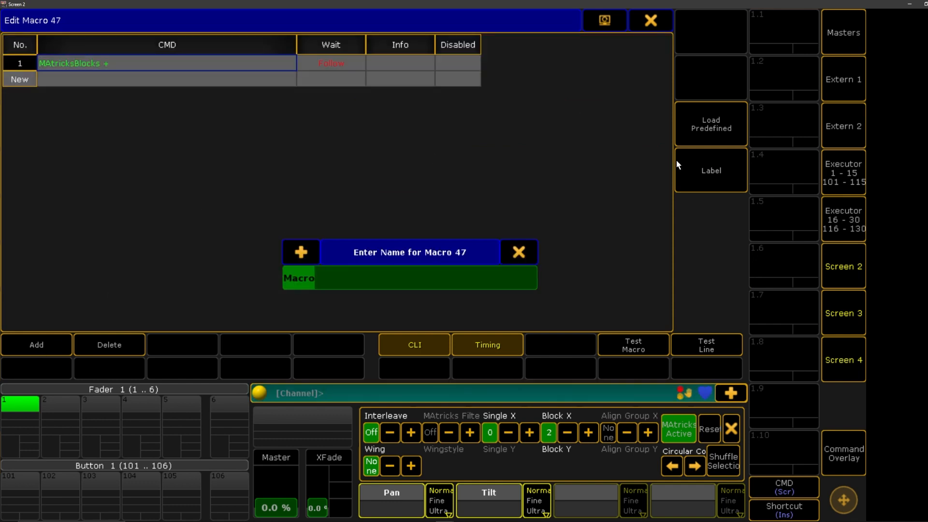
text(Blocks +)
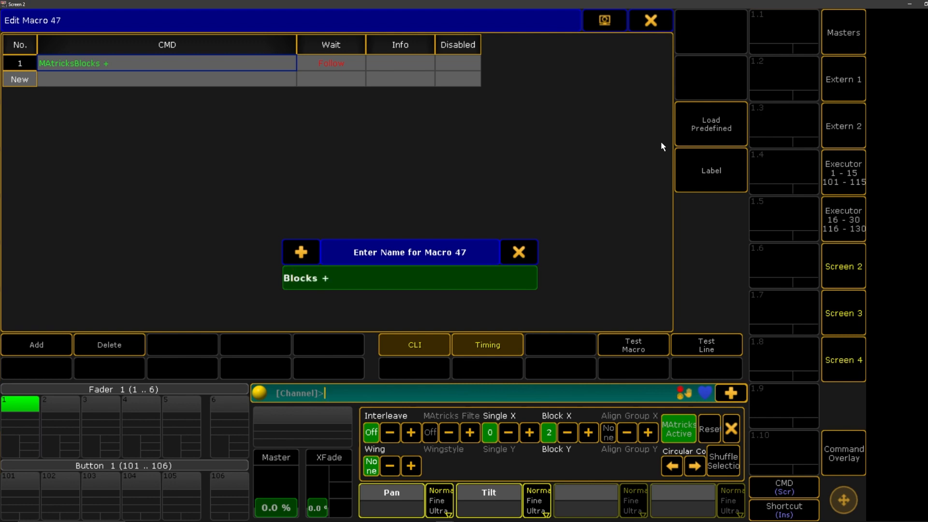
key(Return)
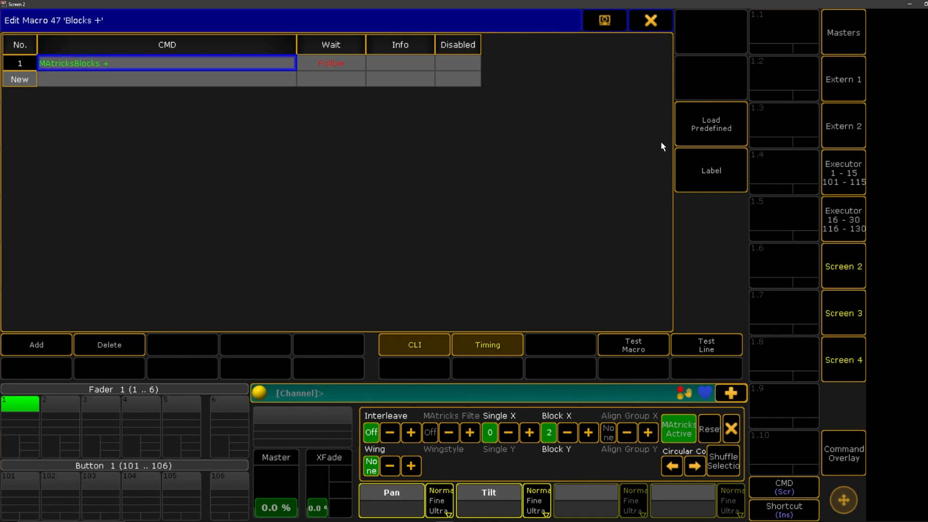
click(669, 20)
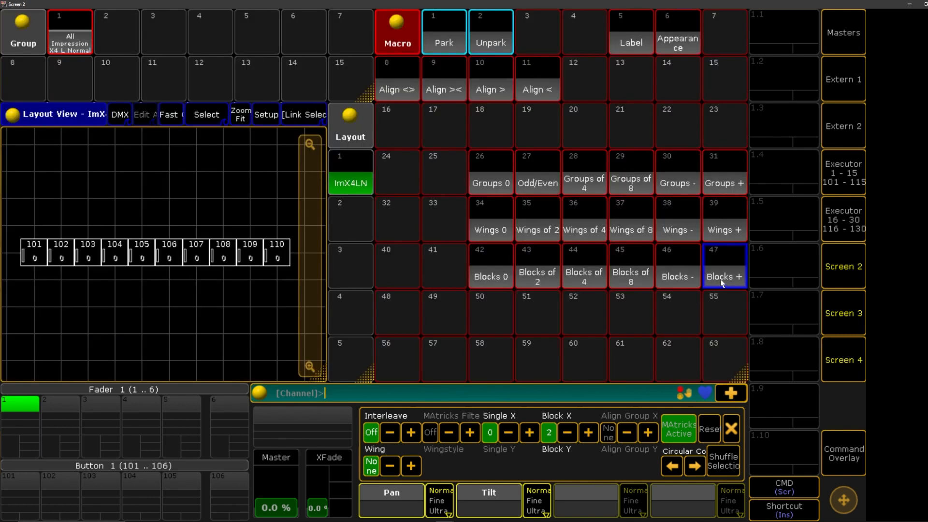
Run the Blocks of 4, Blocks 0 and Groups 0 macros in turn to test them.
click(599, 275)
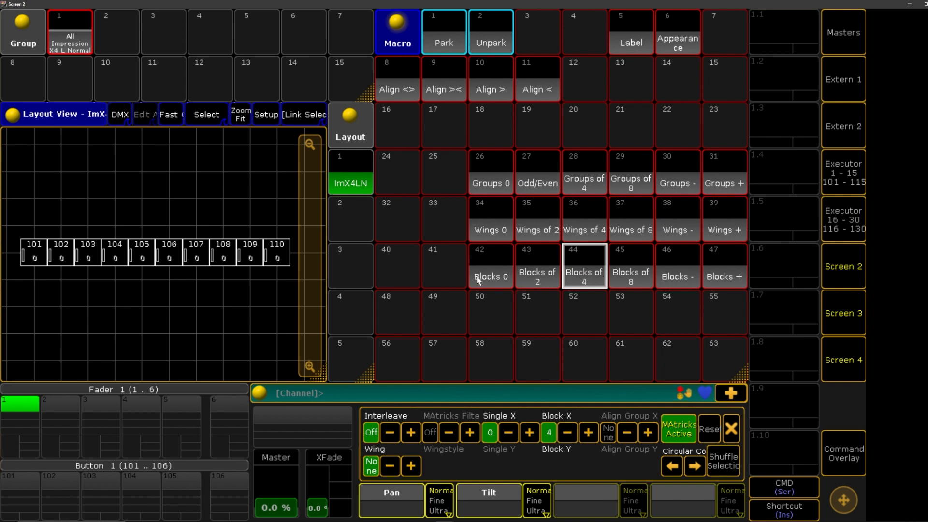
click(494, 278)
click(479, 182)
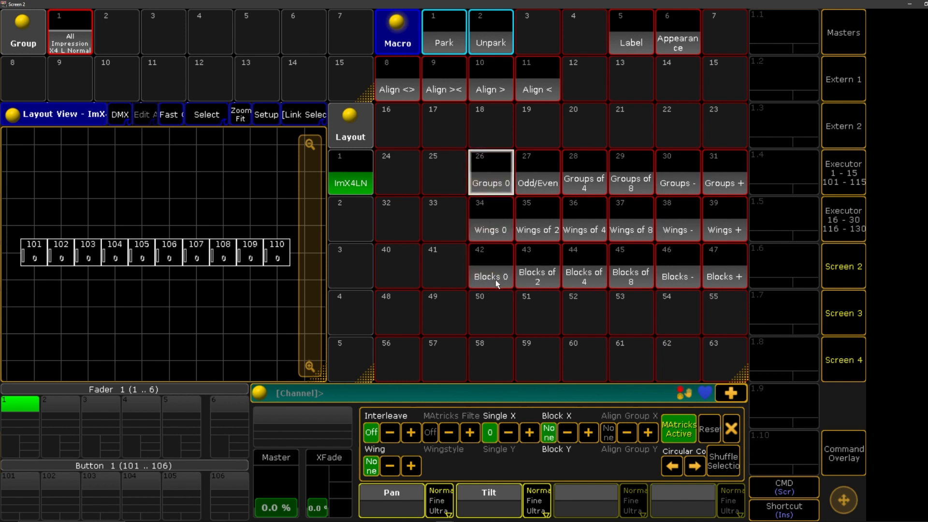
Test the Wings of 2 macro on fixtures 101 to 110 by stepping through the mirrored selection.
drag(10, 222, 291, 271)
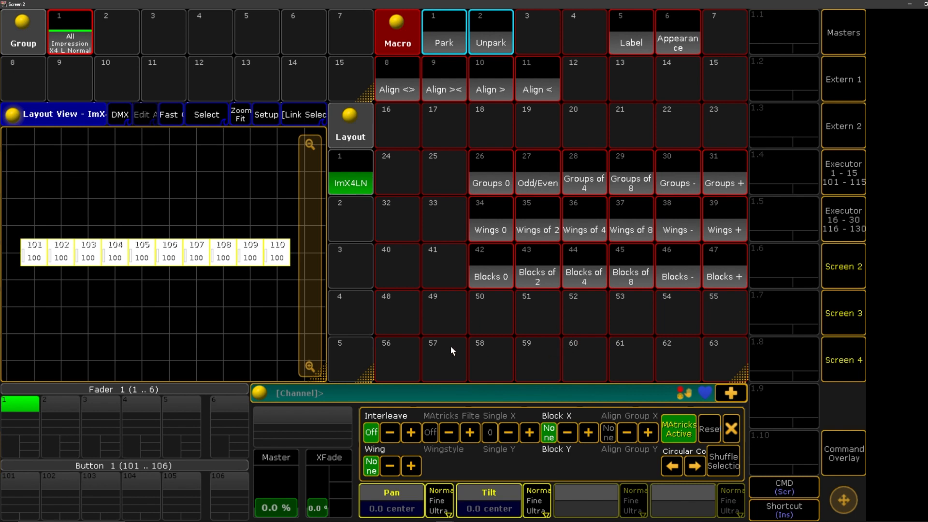
click(552, 231)
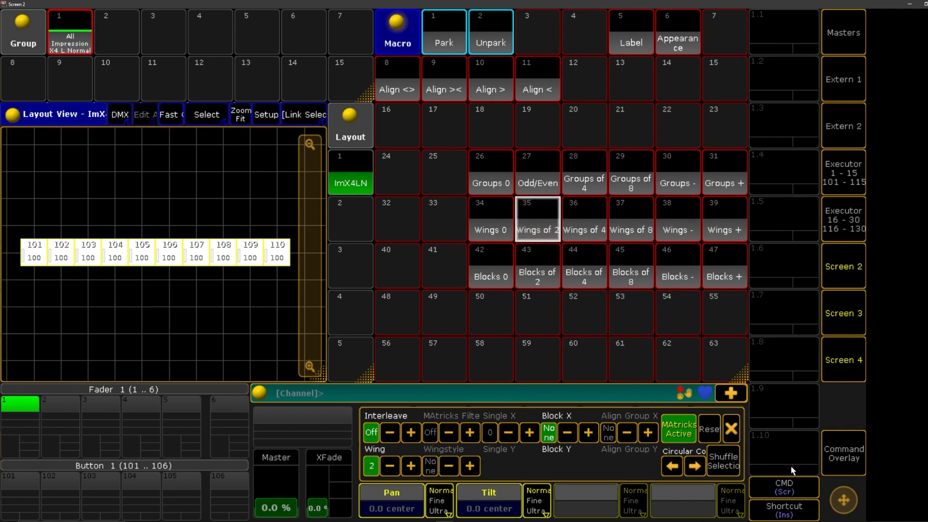
click(823, 457)
click(792, 462)
click(792, 462)
click(793, 462)
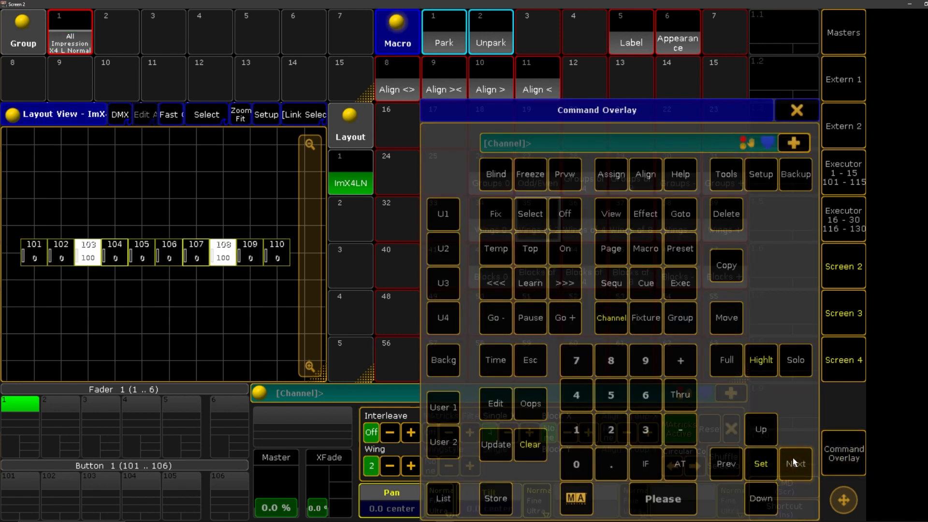
click(793, 462)
click(792, 462)
click(793, 462)
double_click(792, 462)
click(793, 462)
click(793, 459)
click(793, 459)
click(793, 459)
click(793, 459)
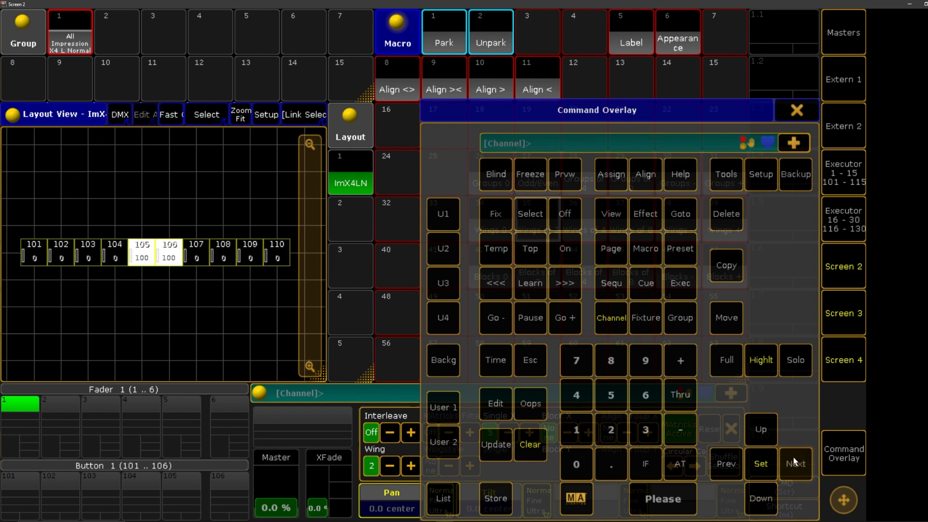
click(793, 459)
Add the Blocks of 2 macro to the winged selection and step through the resulting fixture blocks.
drag(728, 115, 461, 67)
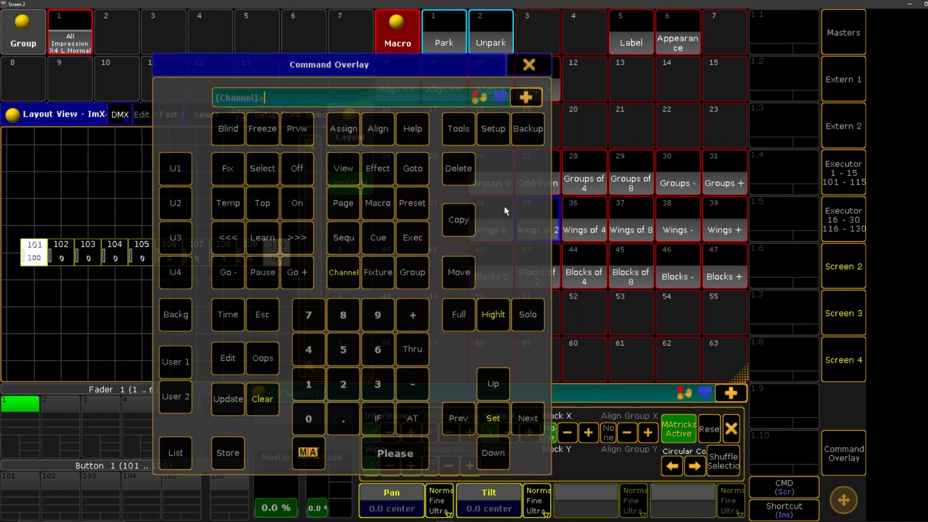
drag(357, 64, 239, 49)
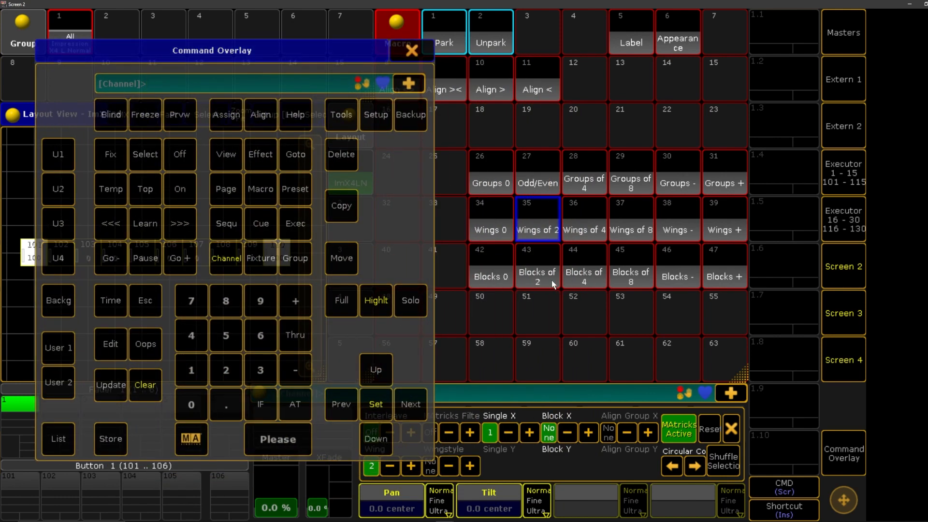
drag(356, 88, 698, 112)
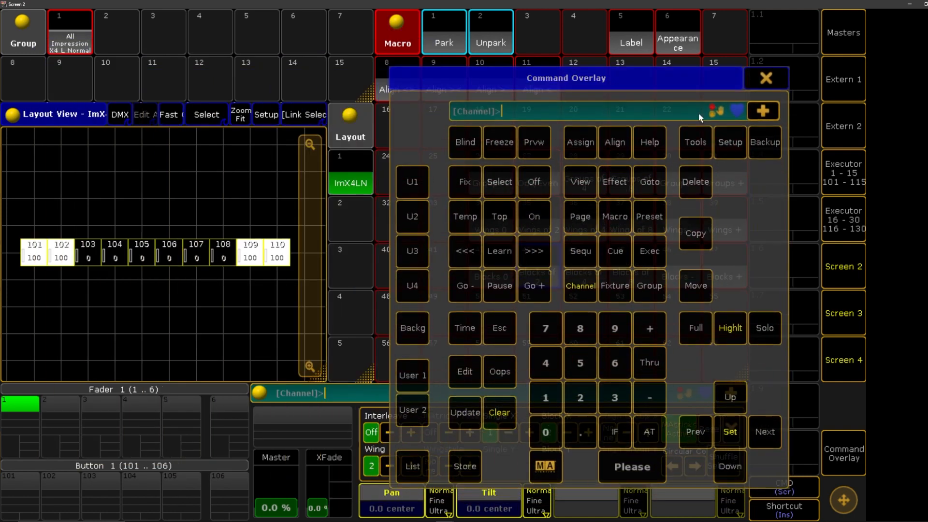
click(772, 432)
click(772, 432)
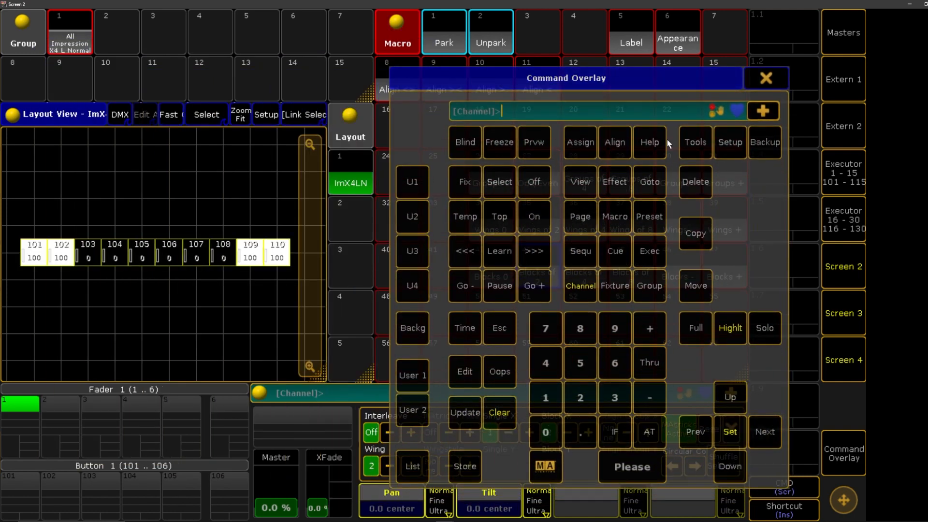
Reset the blocks with Blocks 0, run Groups of 4, and step through the winged groups.
drag(642, 83, 322, 83)
click(497, 274)
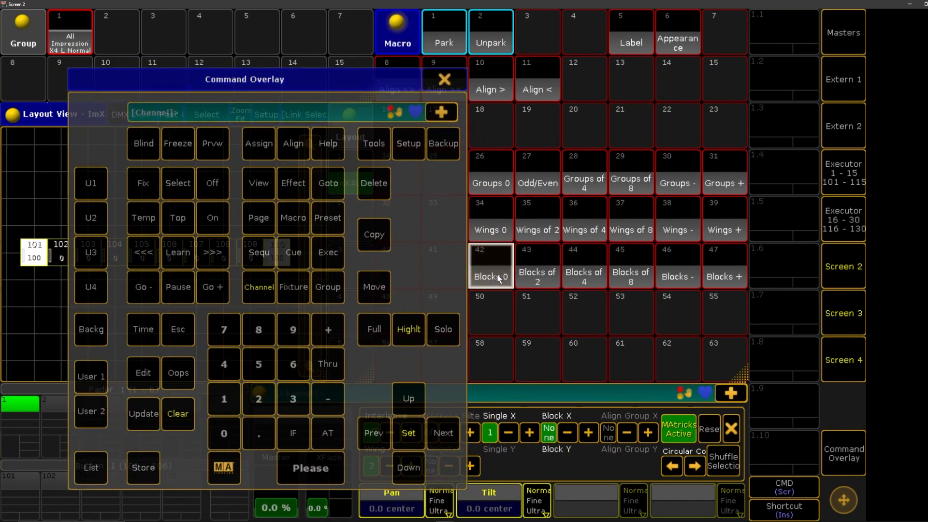
click(583, 188)
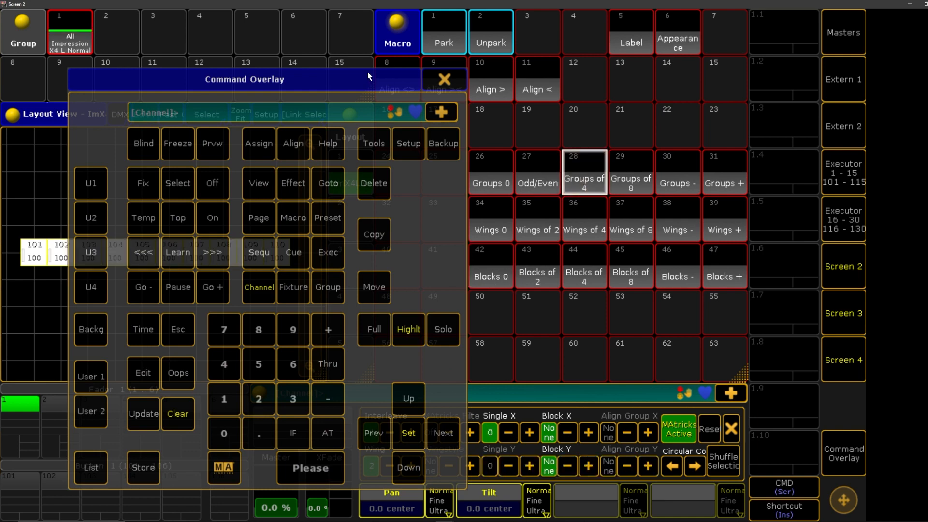
drag(367, 72, 699, 37)
click(768, 401)
click(768, 402)
click(769, 402)
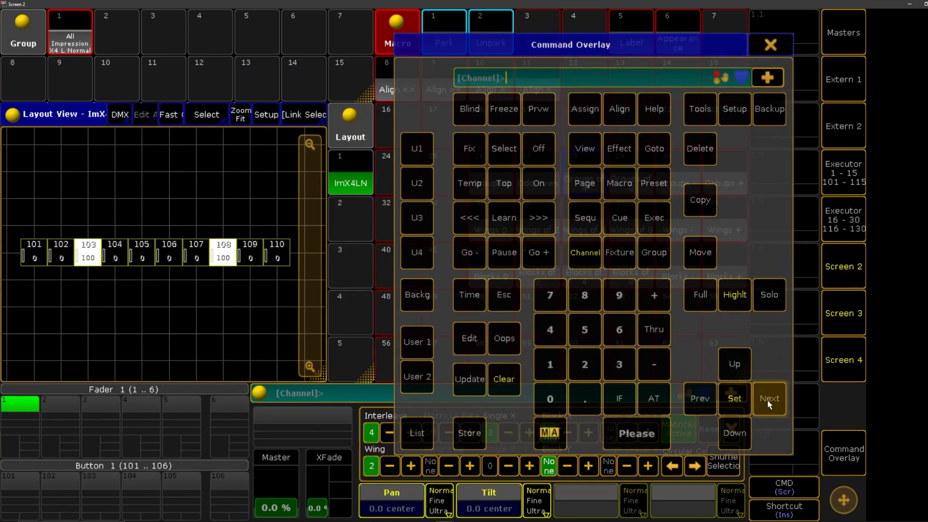
click(768, 402)
click(768, 402)
click(769, 402)
click(768, 402)
click(769, 402)
click(768, 402)
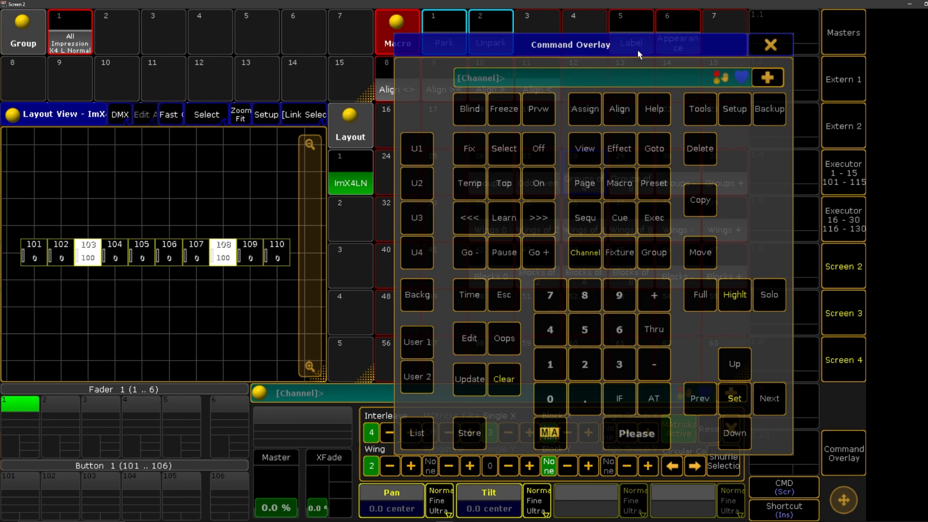
Run the Groups 0 and Wings of 4 macros, step through the selection, and close the command overlay.
drag(637, 50, 269, 99)
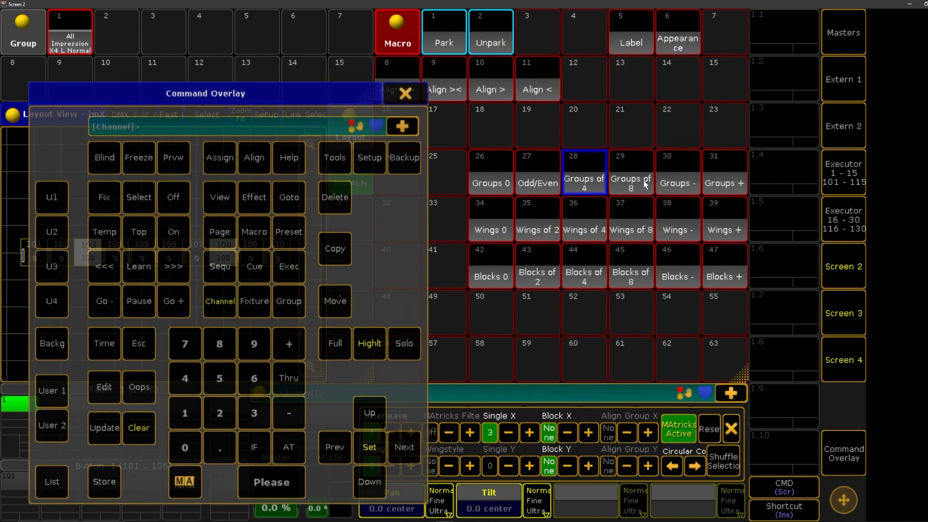
click(489, 165)
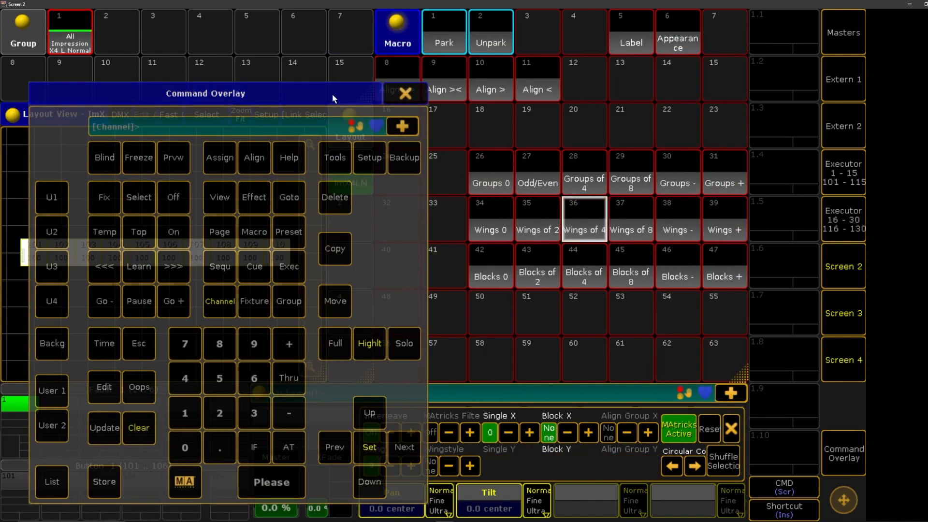
drag(332, 93, 679, 56)
click(752, 409)
click(751, 408)
click(752, 409)
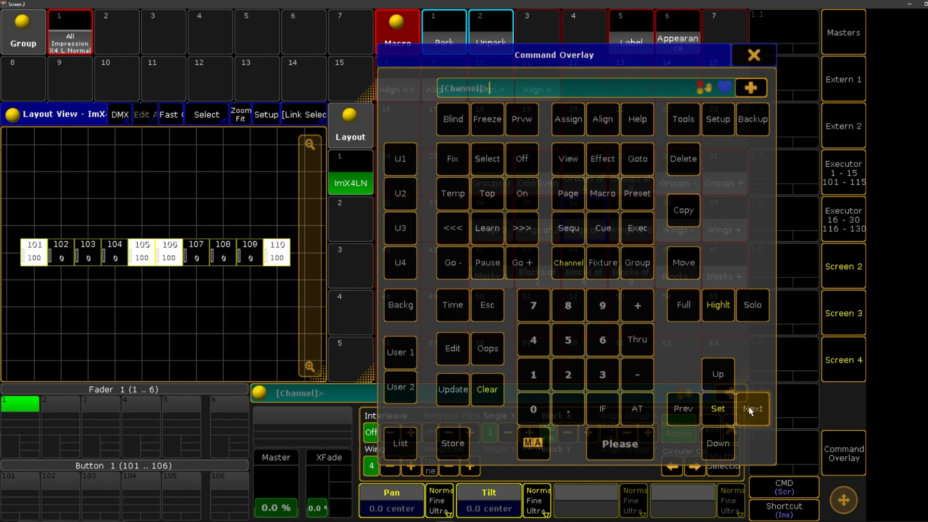
click(751, 409)
click(752, 408)
click(751, 408)
click(753, 62)
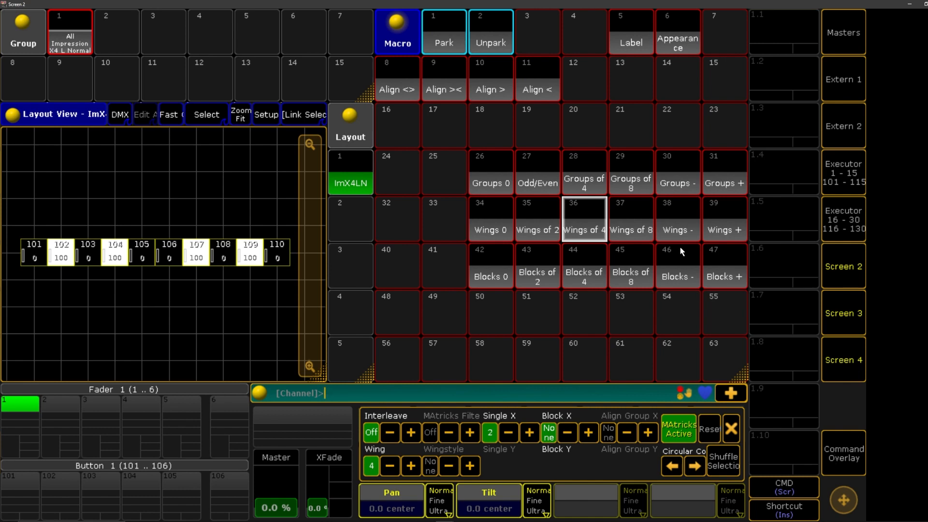
Clear the fixture selection and open the macro export dialog from the show's import/export setup.
drag(458, 4, 927, 1)
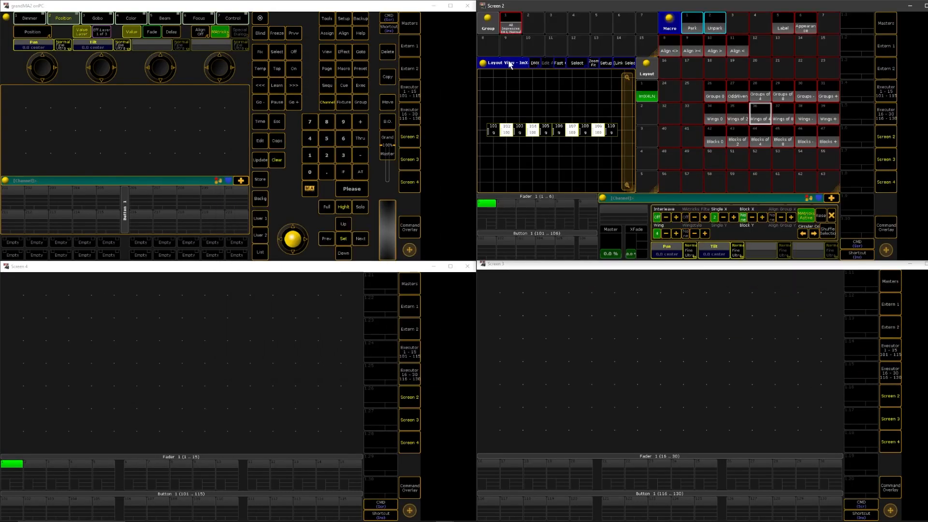
click(278, 161)
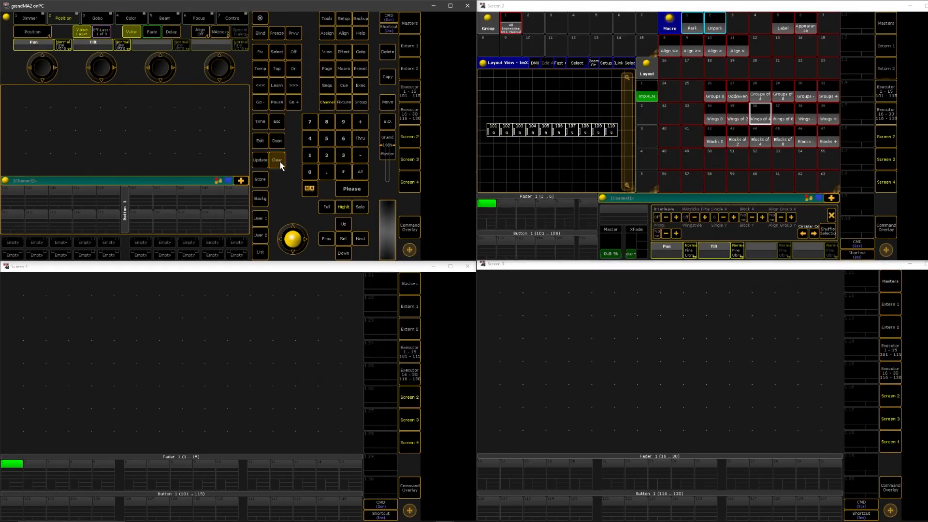
click(341, 20)
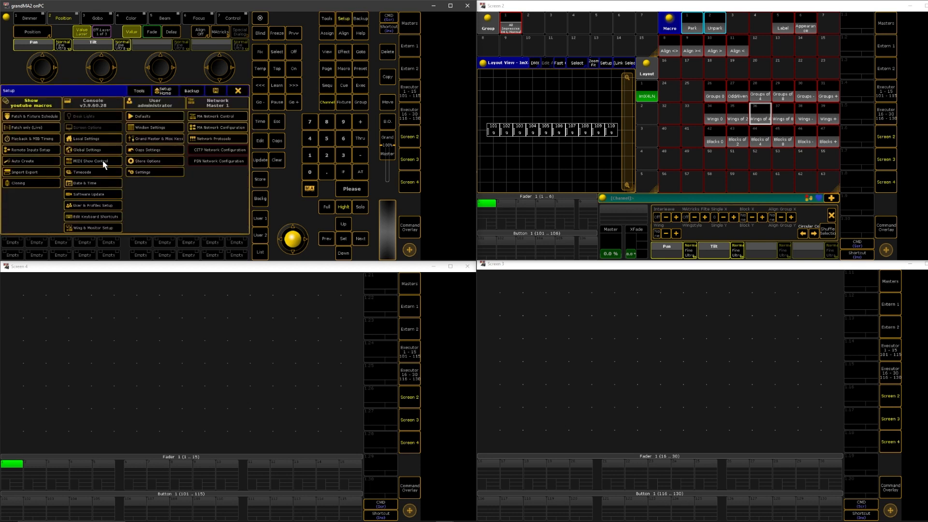
click(27, 173)
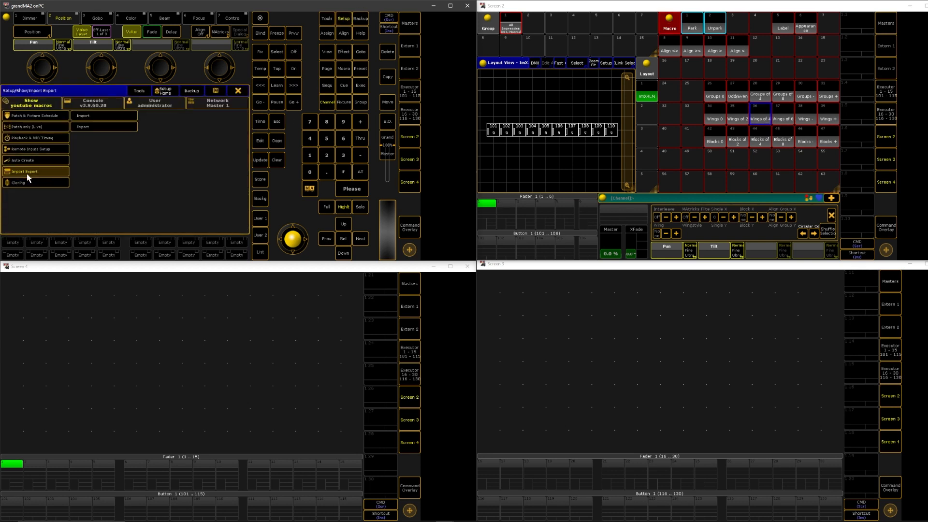
click(92, 125)
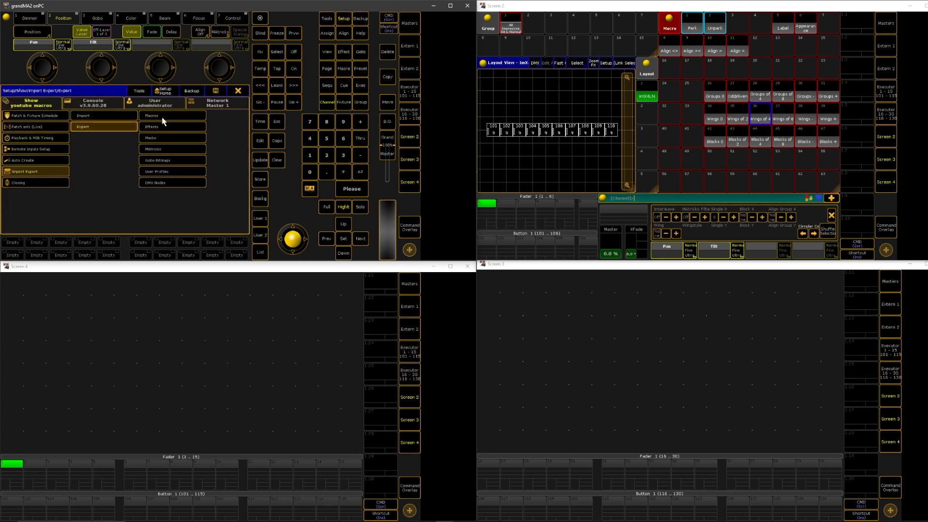
click(163, 118)
mouse_move(85, 144)
mouse_down()
mouse_move(86, 196)
mouse_move(81, 142)
mouse_up()
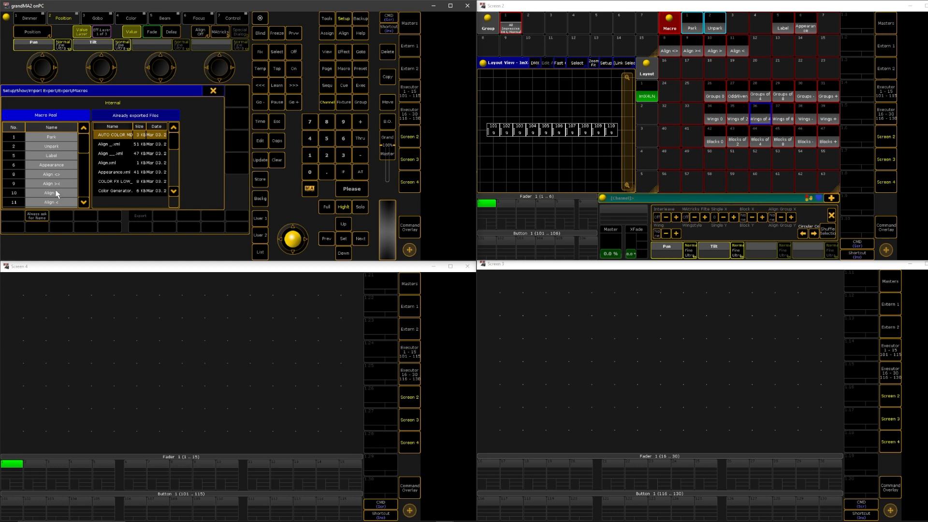
Select macros 26 (Groups 0) through 47 (Blocks +) in the macro pool list for export.
scroll(56, 192, down, 4)
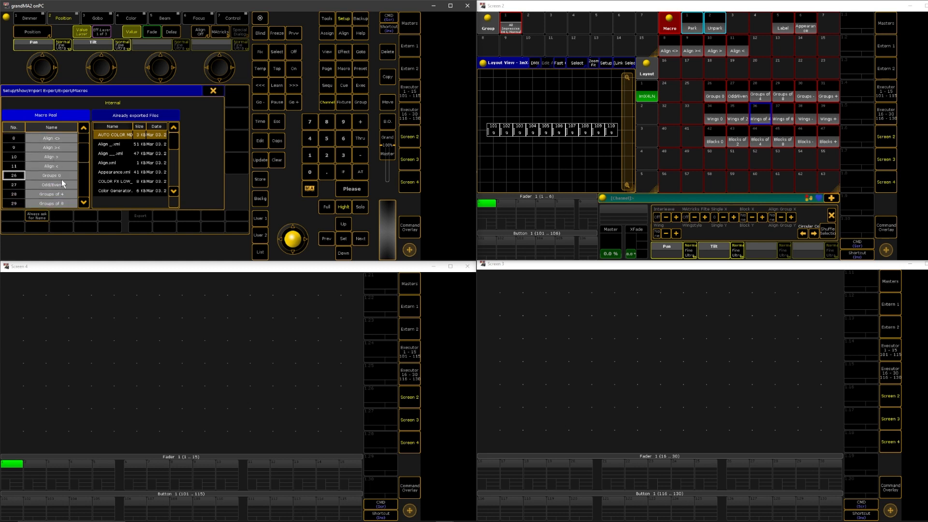
click(62, 177)
scroll(67, 188, down, 2)
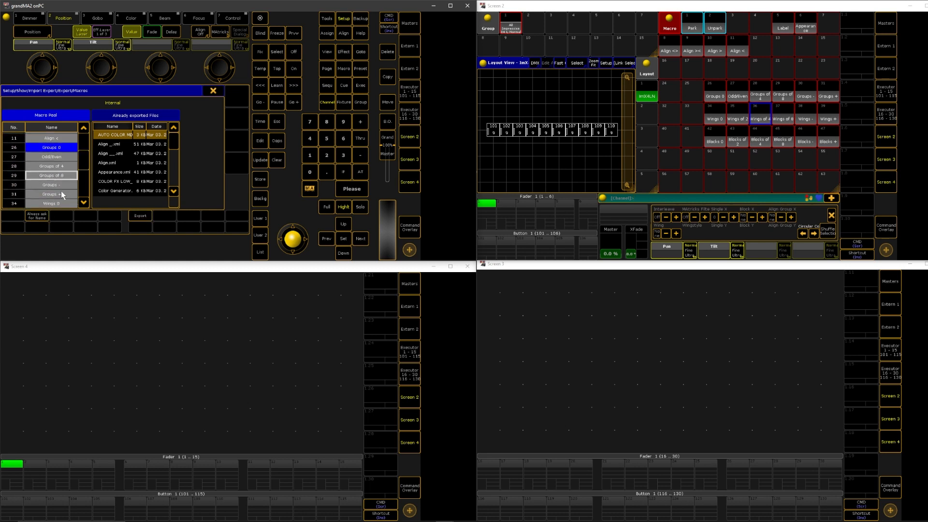
scroll(61, 191, down, 4)
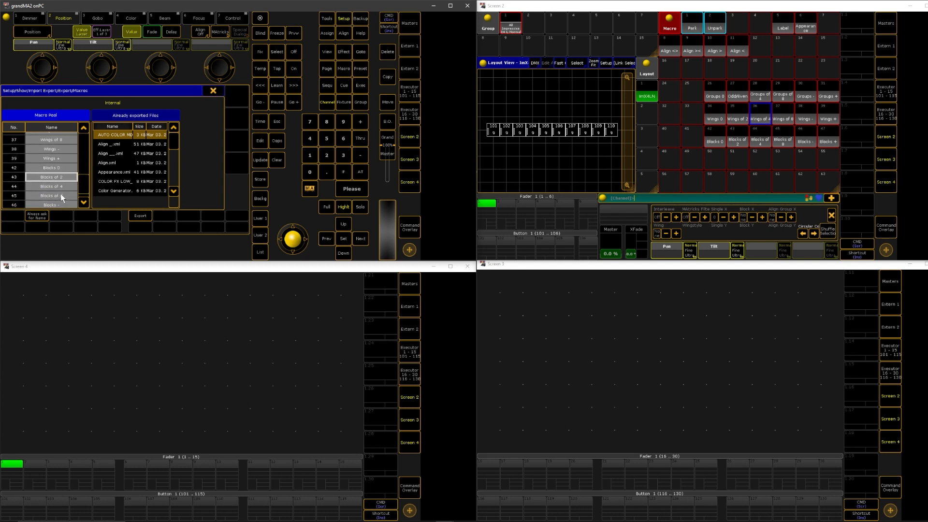
scroll(60, 194, down, 1)
shift+click(61, 204)
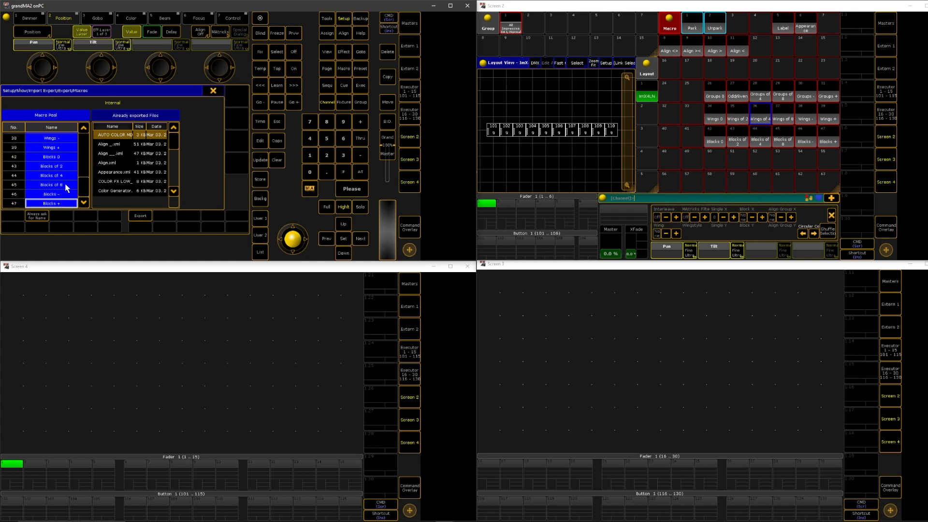
scroll(64, 184, up, 5)
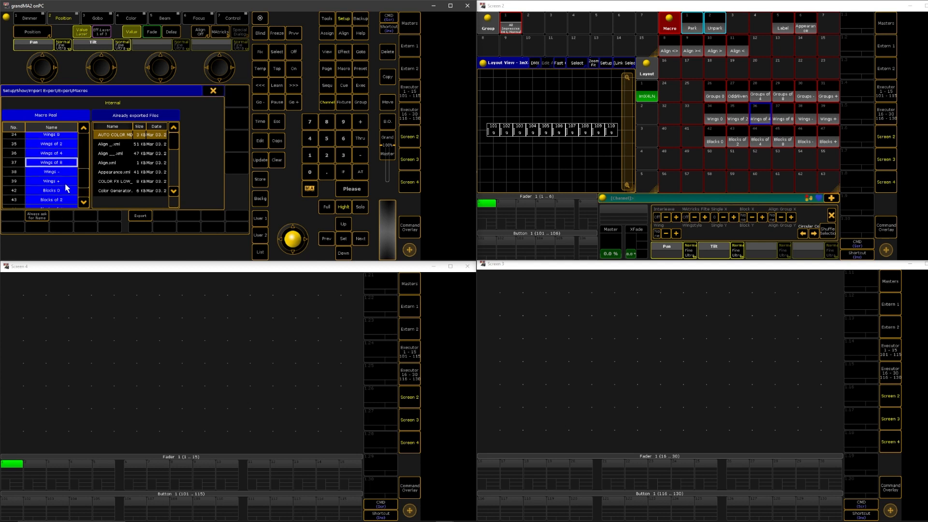
Browse the already exported files to the MAtricks macros, and close the export dialog and setup without exporting.
click(107, 146)
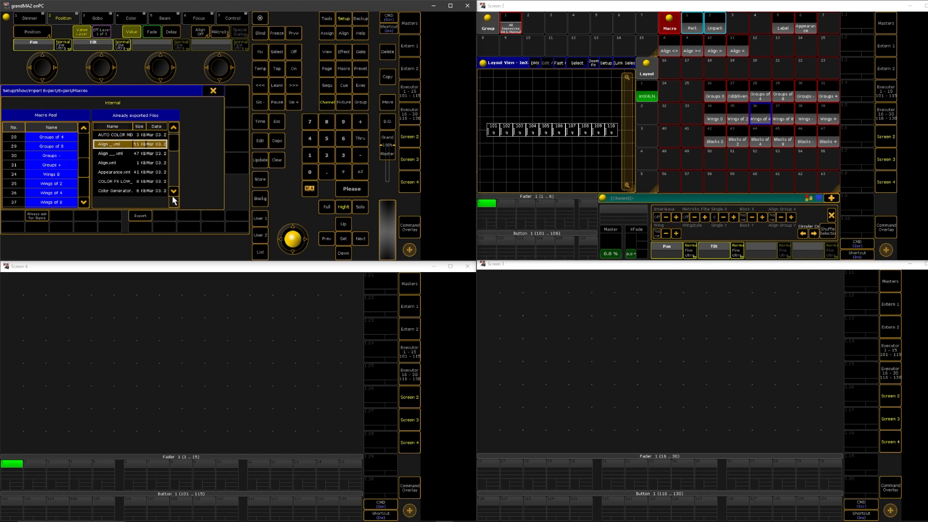
click(129, 165)
scroll(128, 168, down, 9)
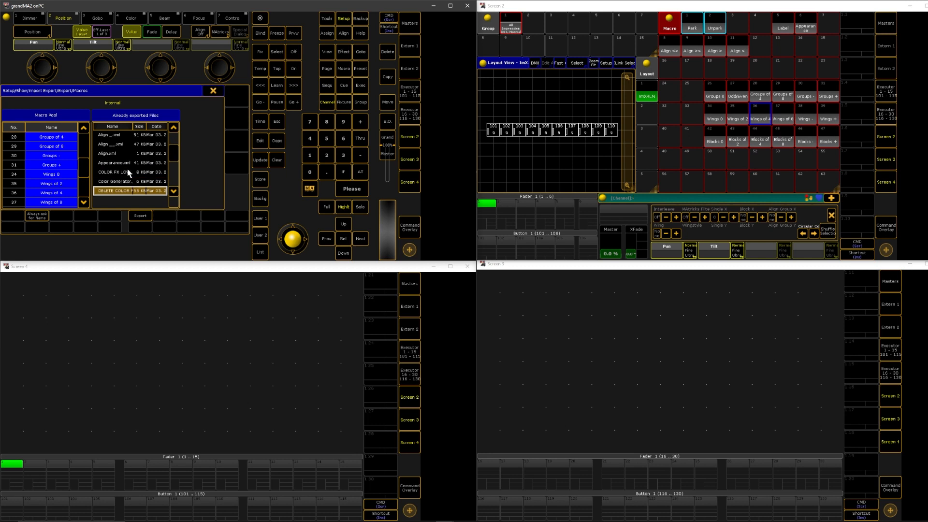
scroll(124, 170, down, 3)
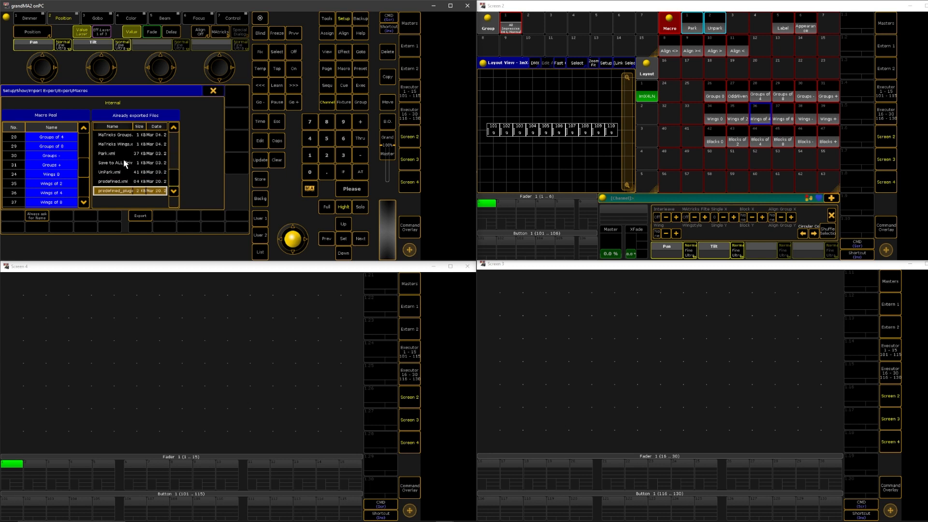
drag(119, 155, 122, 161)
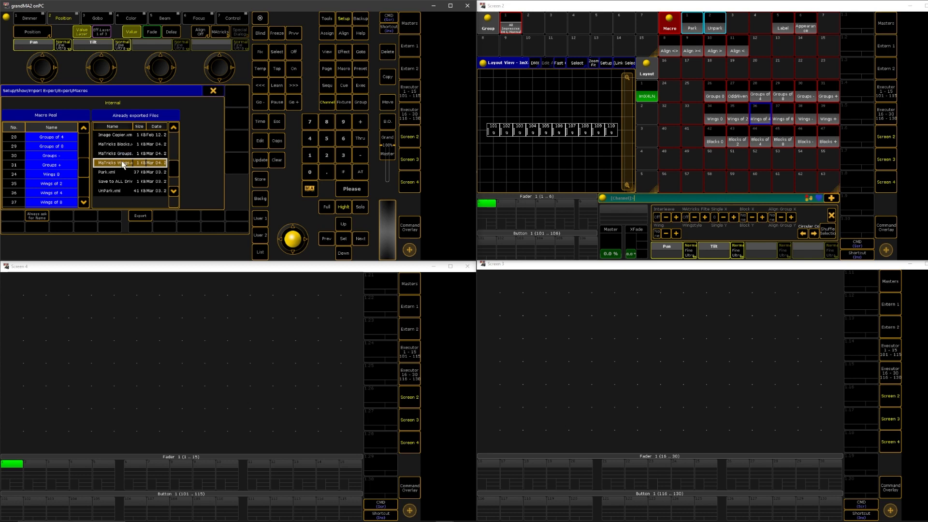
click(211, 91)
click(238, 91)
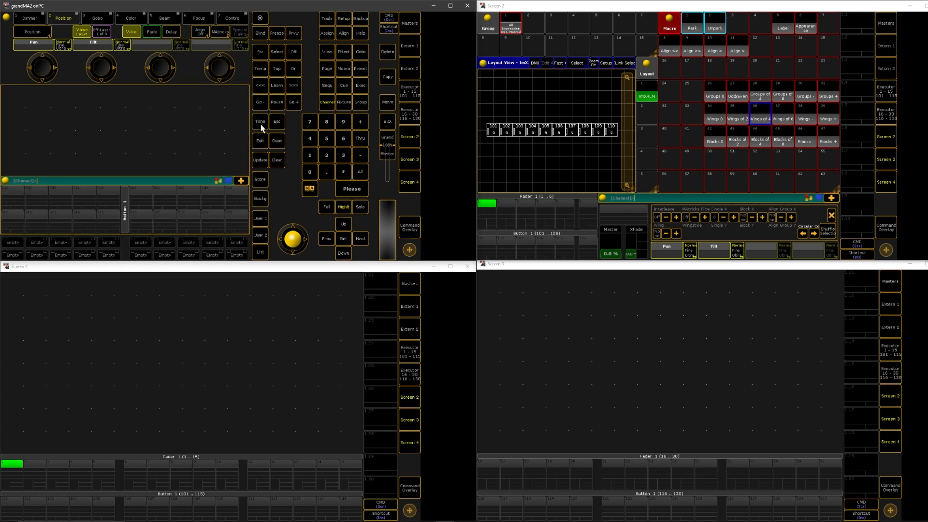
Maximize Screen 2 and run the Groups macros in turn, from Groups 0 and Odd/Even through Groups +.
double_click(658, 6)
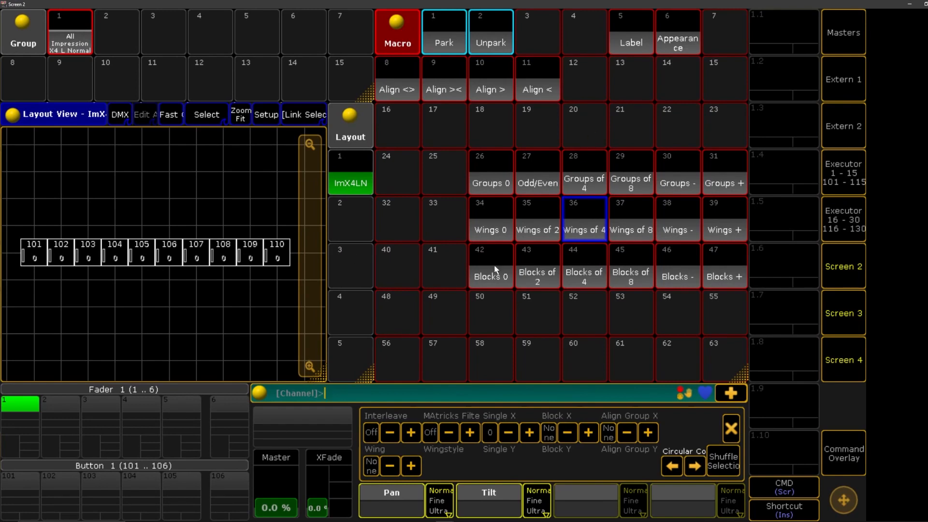
click(511, 181)
click(541, 177)
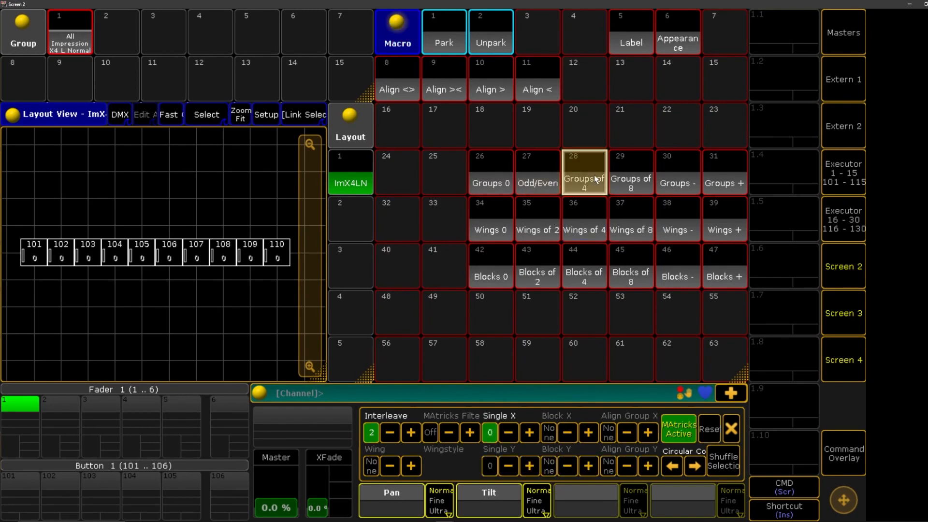
click(594, 175)
click(633, 171)
click(675, 170)
click(715, 180)
Run the Wings macros in reverse order, from Wings + and Wings - down to Wings 0.
click(717, 218)
click(679, 221)
click(631, 223)
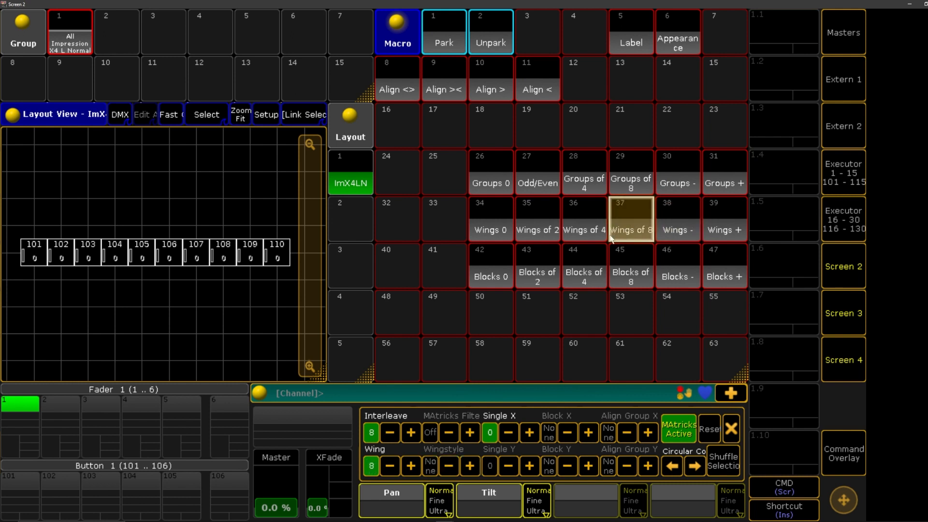
click(582, 224)
click(523, 224)
click(491, 227)
Run Blocks 0, Blocks of 2, Blocks of 8, Blocks - and Blocks +, finishing with Blocks 0.
click(500, 274)
click(541, 272)
click(630, 273)
click(677, 274)
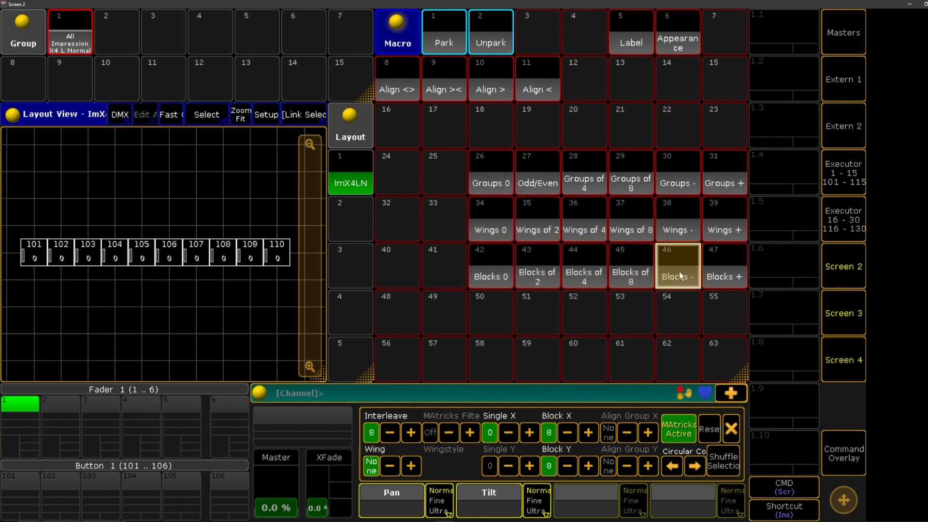
click(724, 273)
click(491, 273)
Test the Odd/Even and Blocks of 2 macros, resetting the MAtricks values with the Groups 0, Wings 0 and Blocks 0 macros.
click(491, 180)
click(497, 222)
click(538, 186)
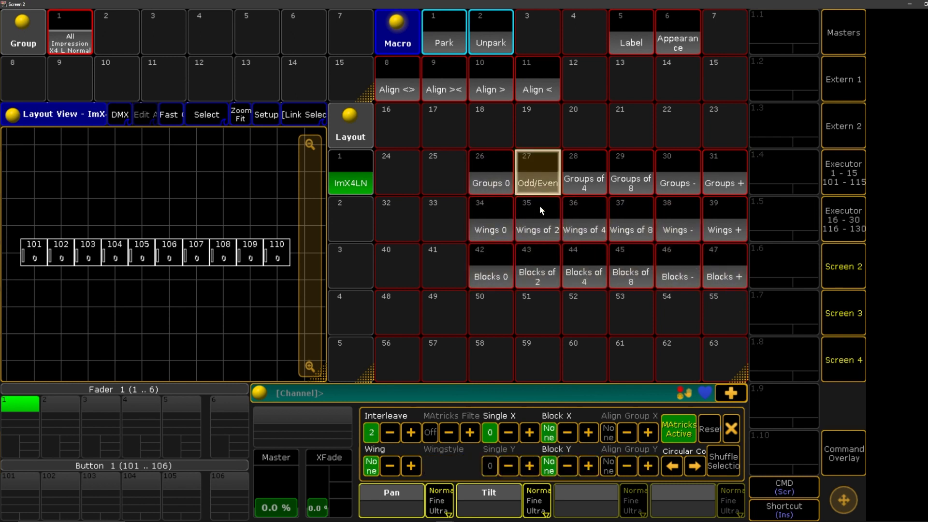
click(537, 271)
click(488, 227)
click(488, 254)
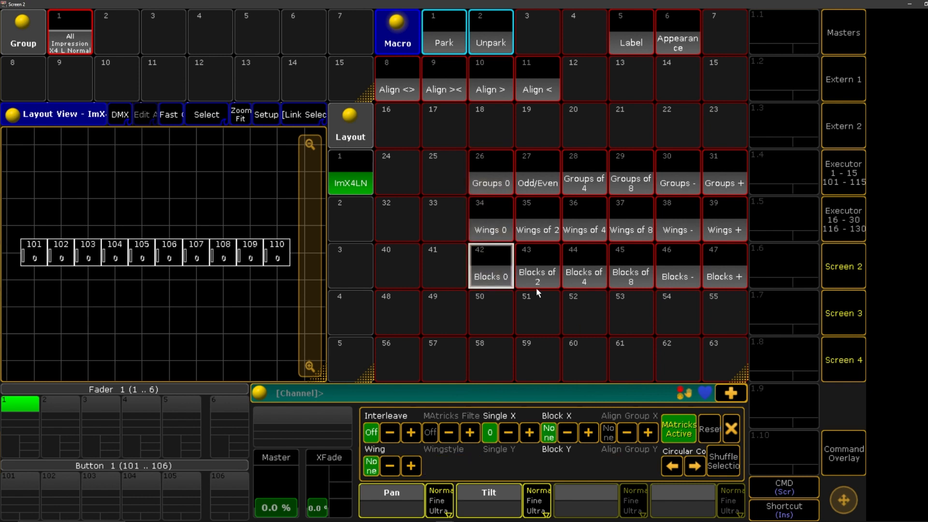